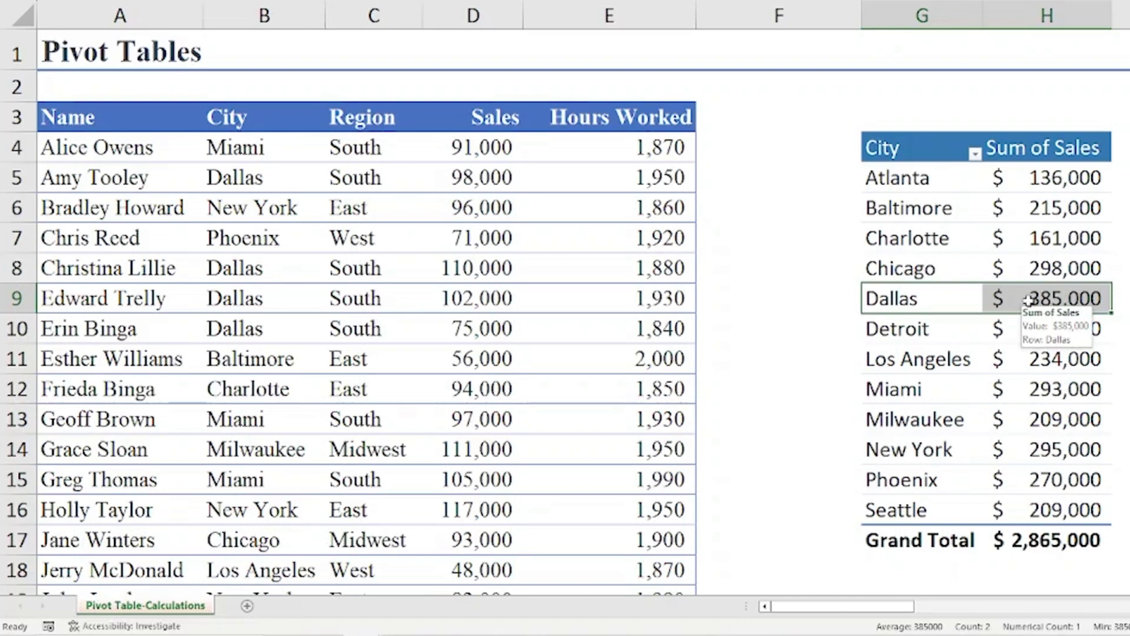
Add the Sales field to the pivot table's values area a second time, alongside Sum of Sales.
left_click(1058, 296)
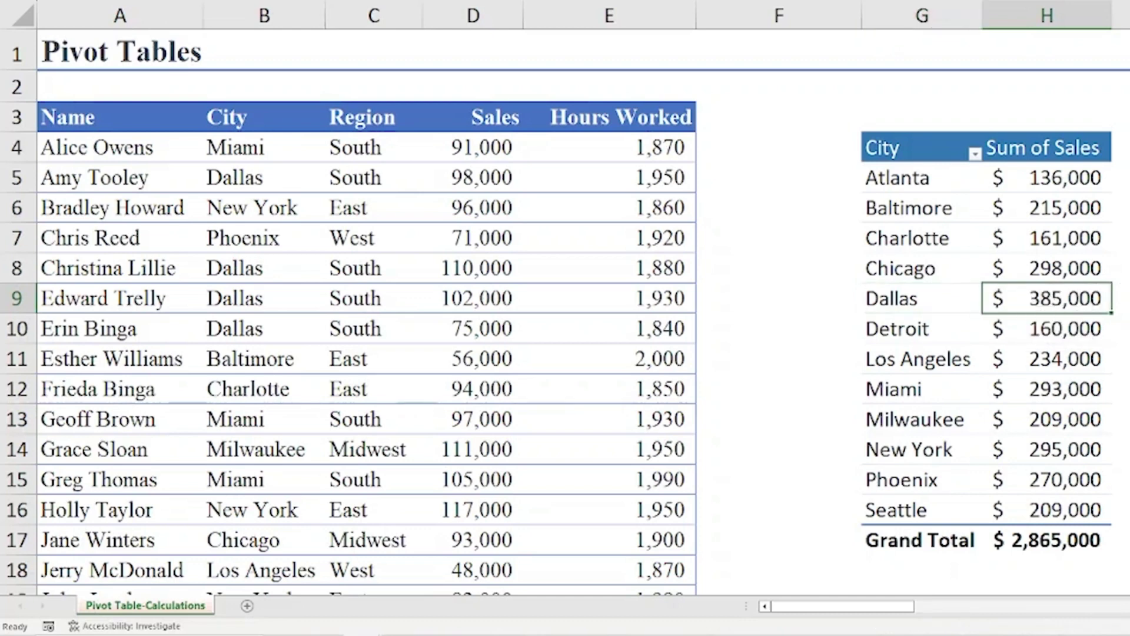
scroll(565, 318, "right", 2)
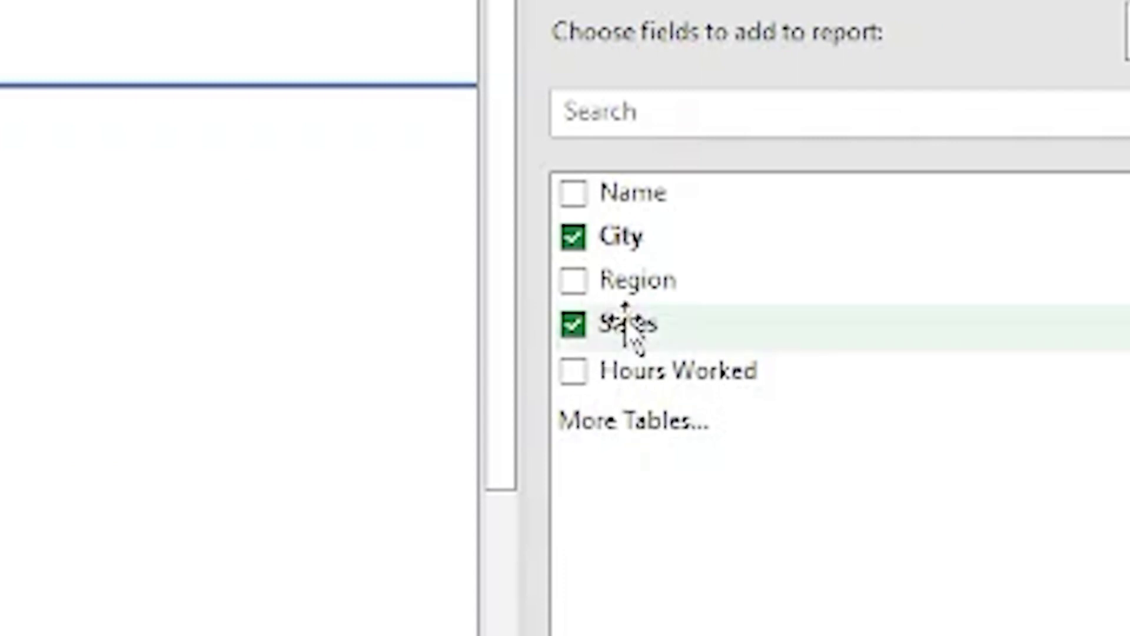
right_click(627, 323)
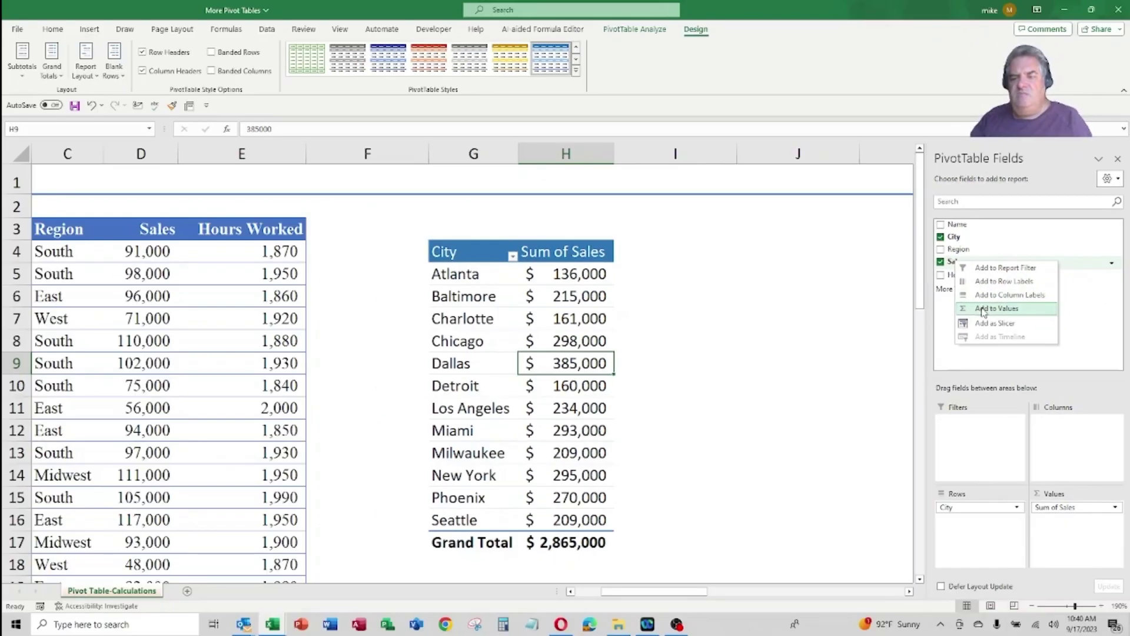
left_click(983, 310)
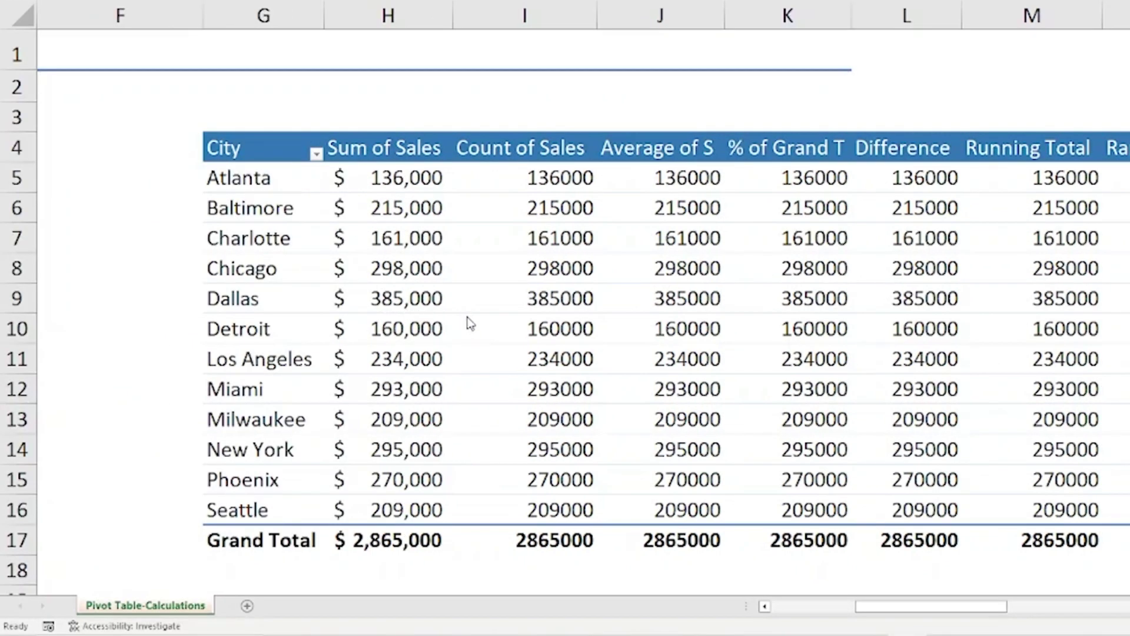
Summarize the pivot table's Count of Sales column by Count.
left_click(549, 270)
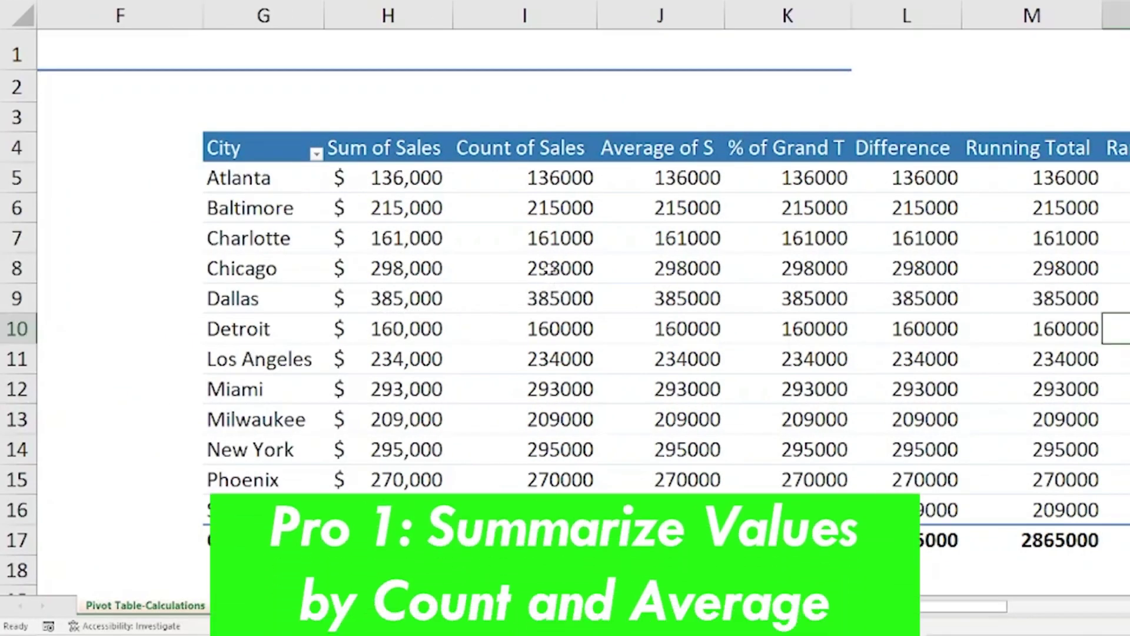
left_click(549, 270)
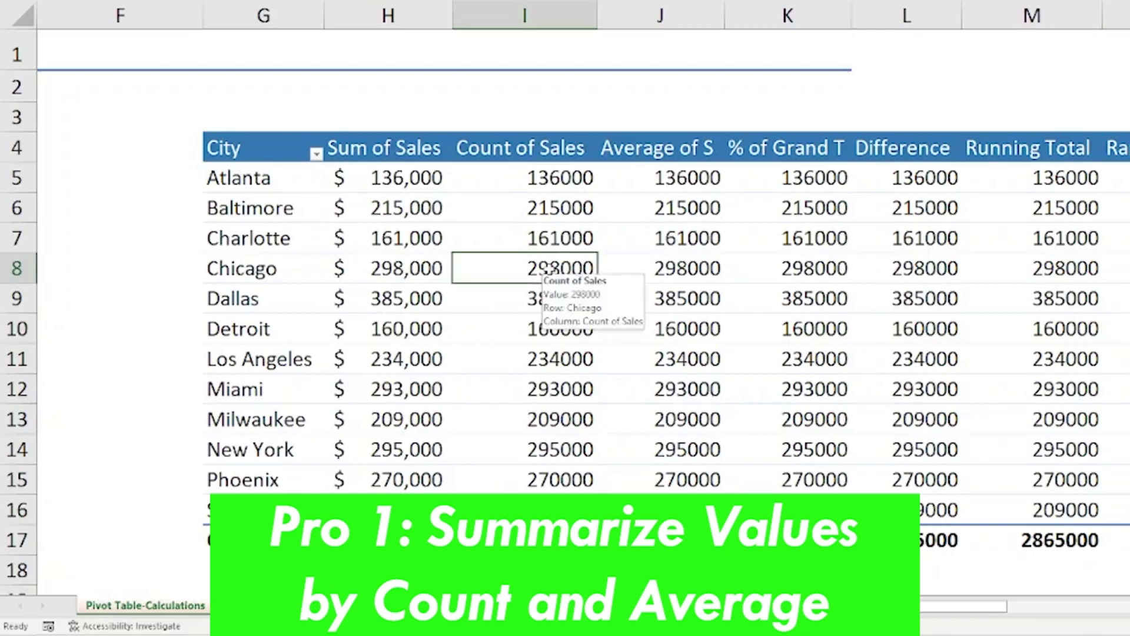
right_click(549, 269)
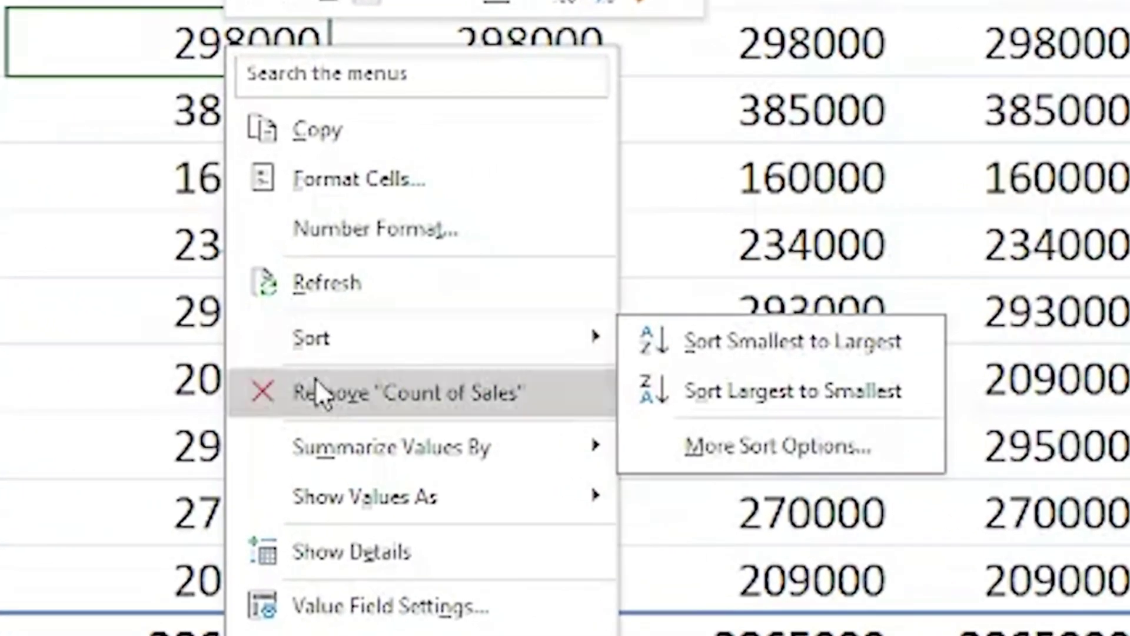
mouse_move(355, 453)
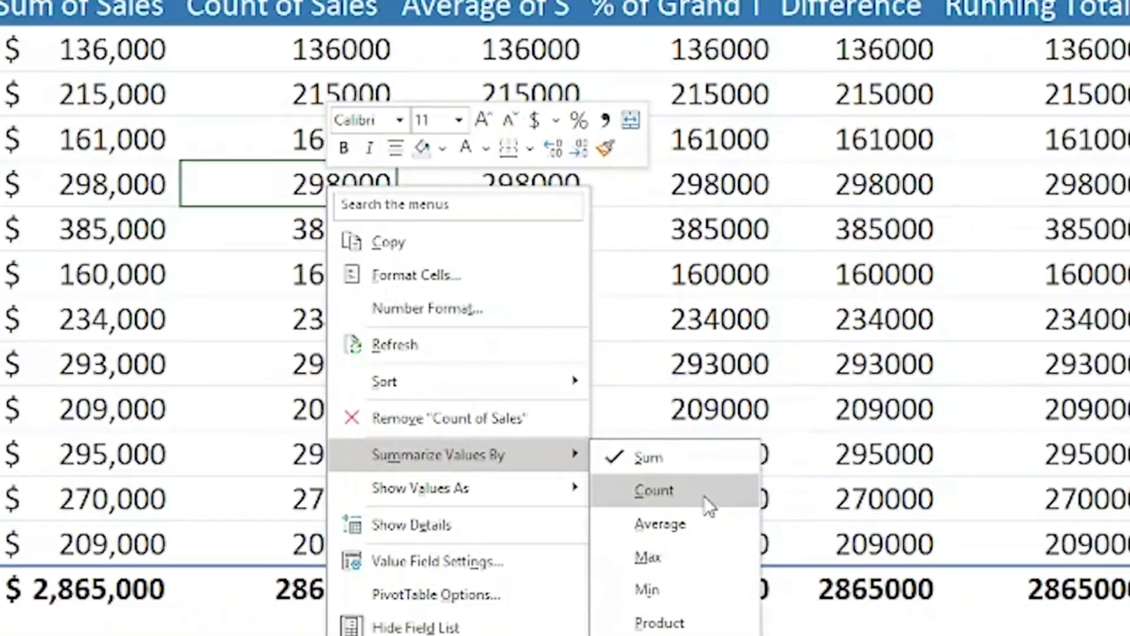
left_click(792, 518)
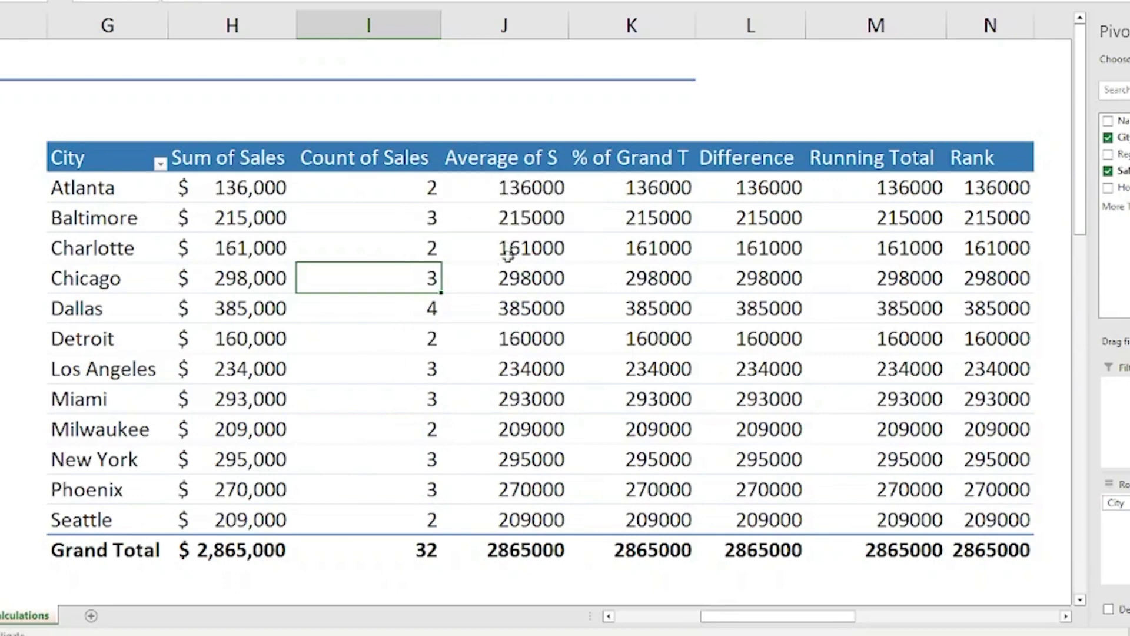
Summarize the pivot table's Average of S column by Average.
right_click(509, 310)
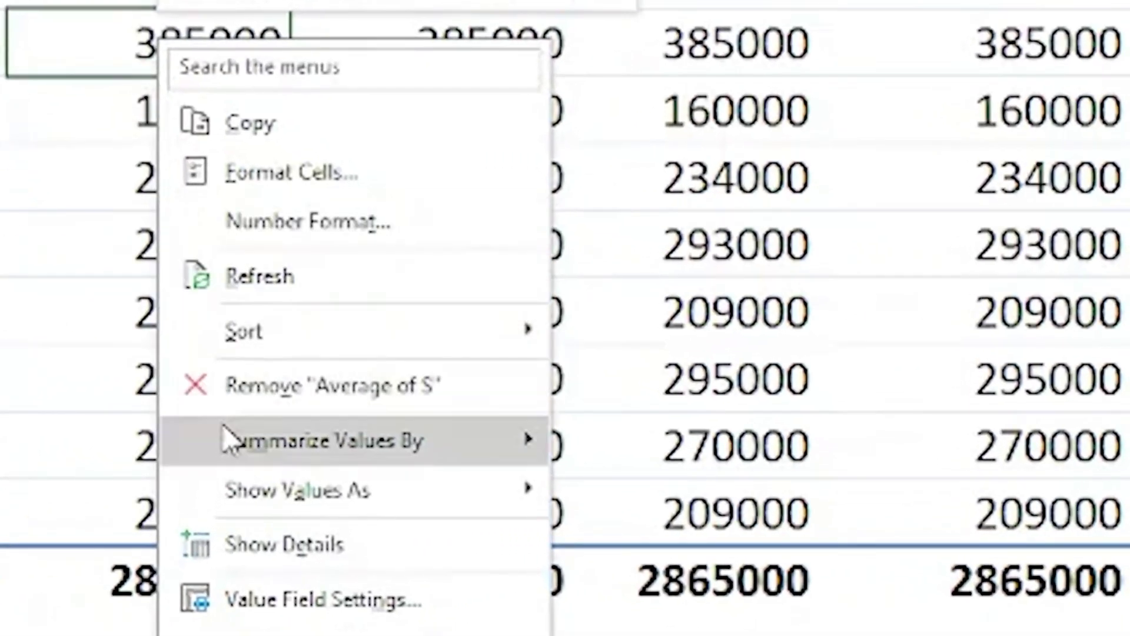
mouse_move(541, 489)
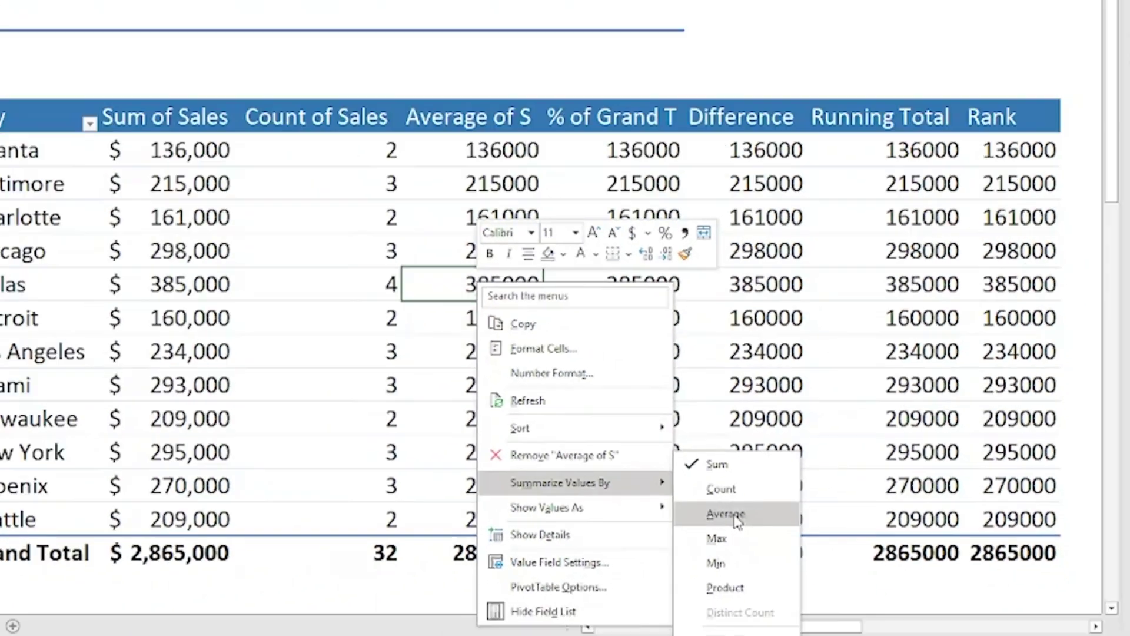
left_click(670, 503)
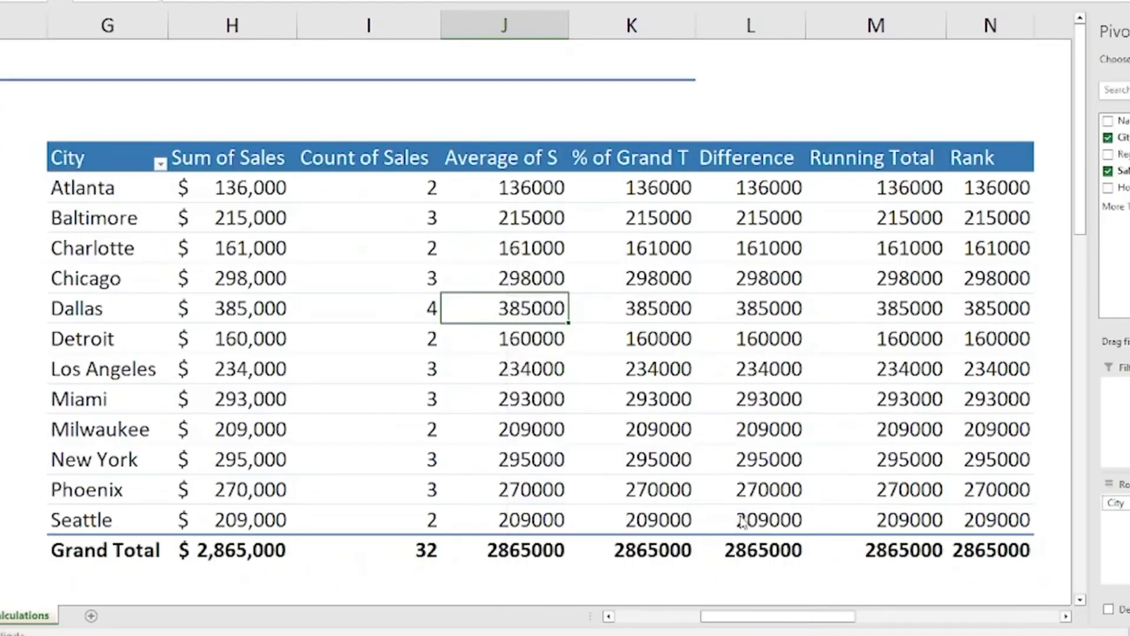
Set the number format of the Average of S field to Currency with two decimal places and the $ symbol.
right_click(536, 244)
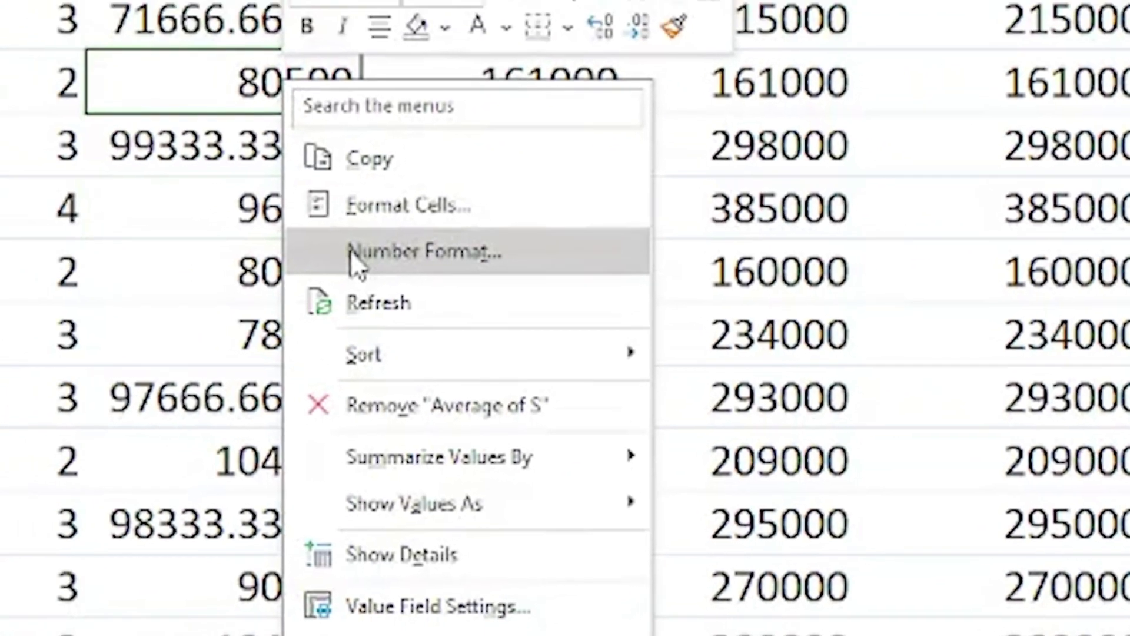
left_click(301, 241)
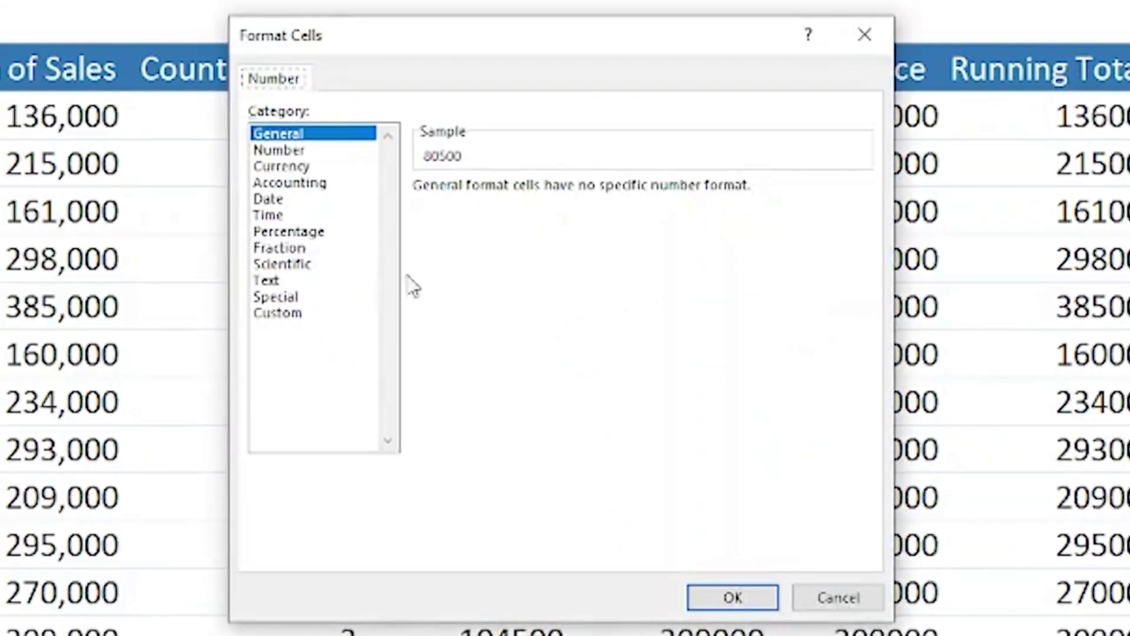
left_click(290, 168)
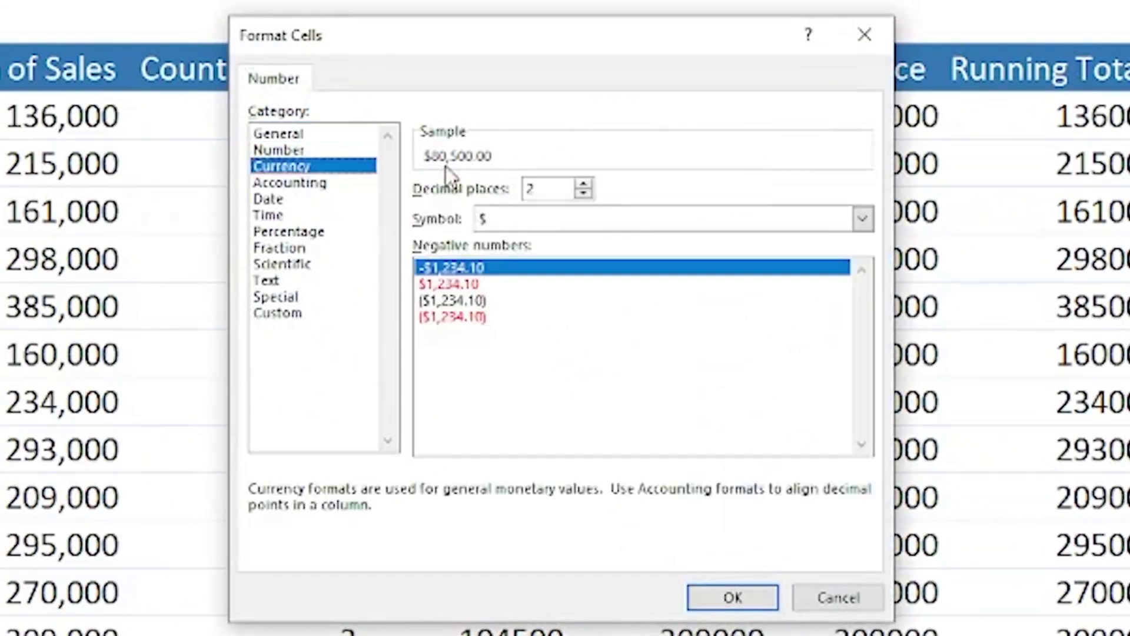
left_click(730, 595)
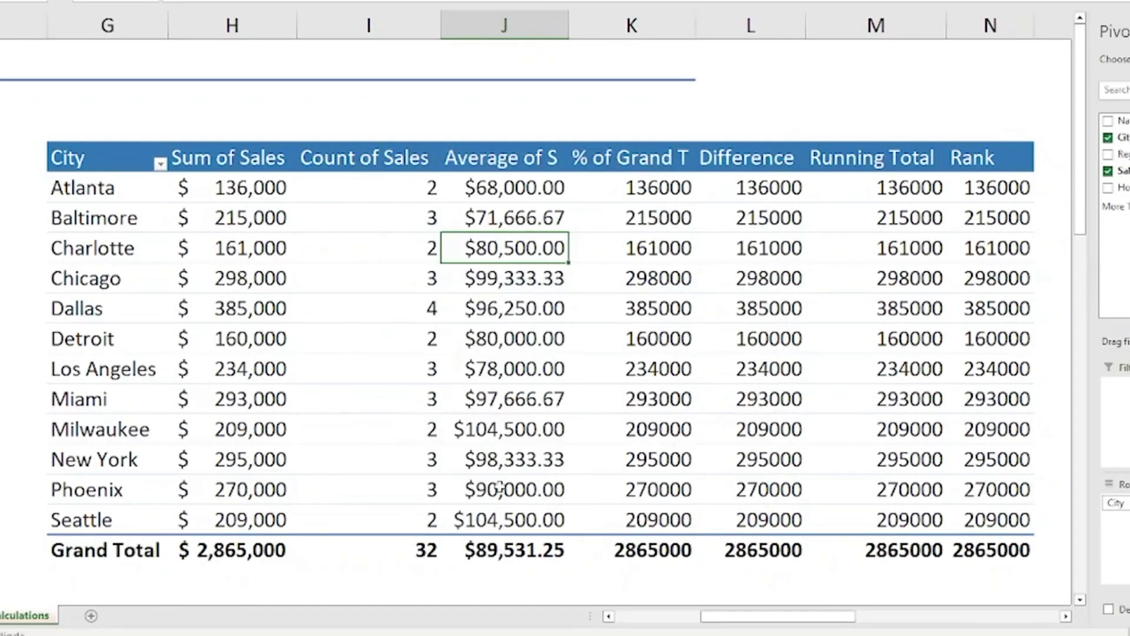
Show the values of the % of Grand T column as % of Grand Total.
mouse_move(494, 434)
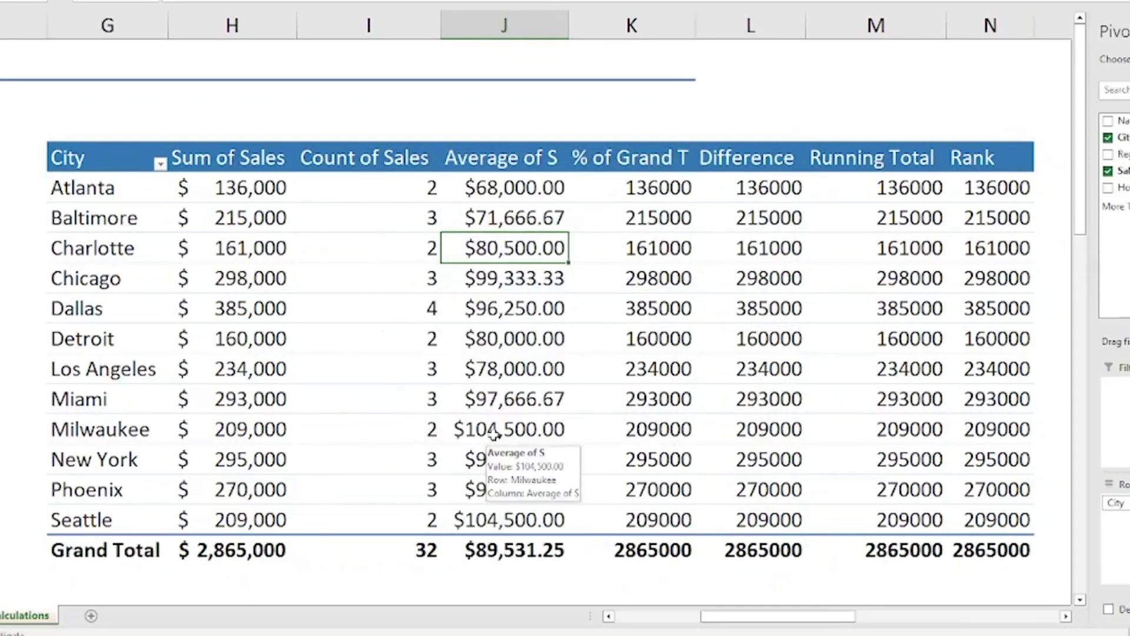
mouse_move(501, 337)
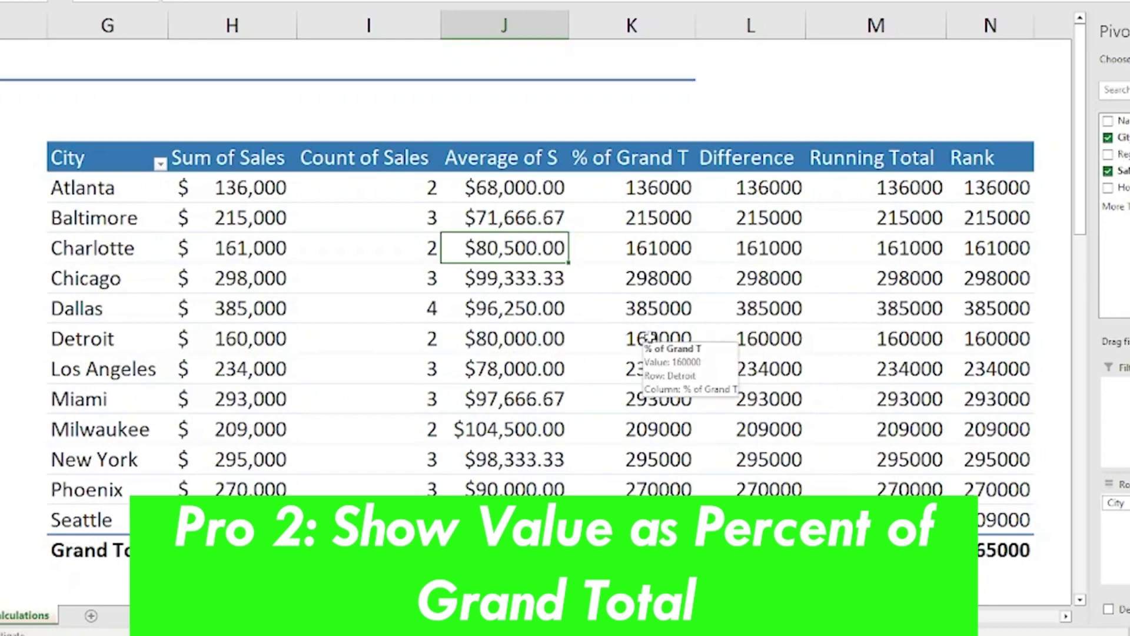
right_click(653, 345)
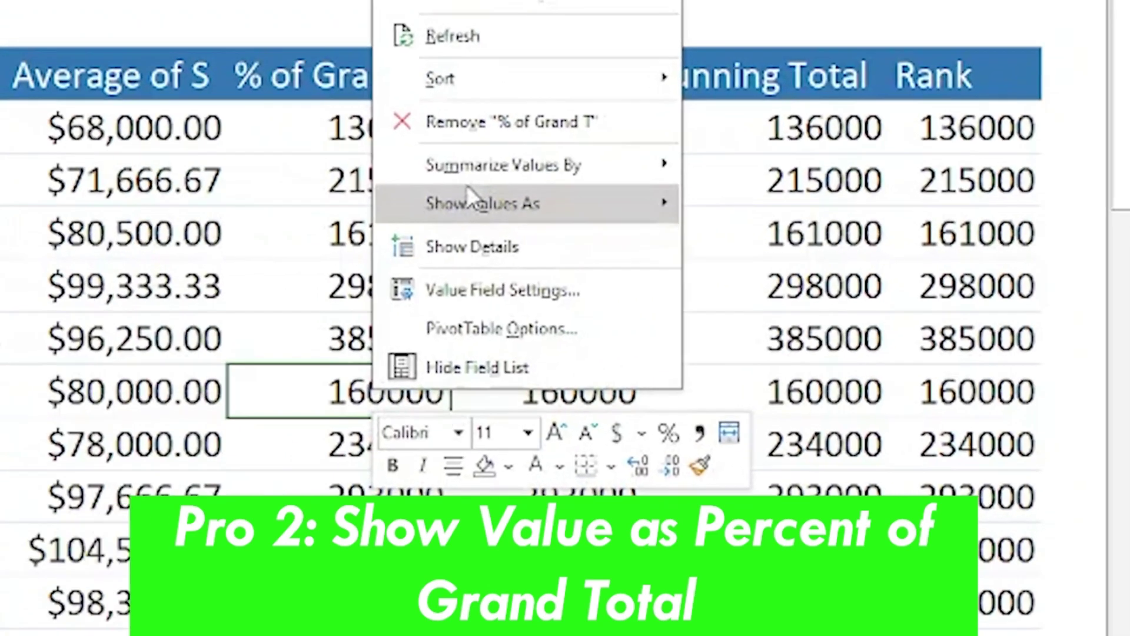
mouse_move(712, 235)
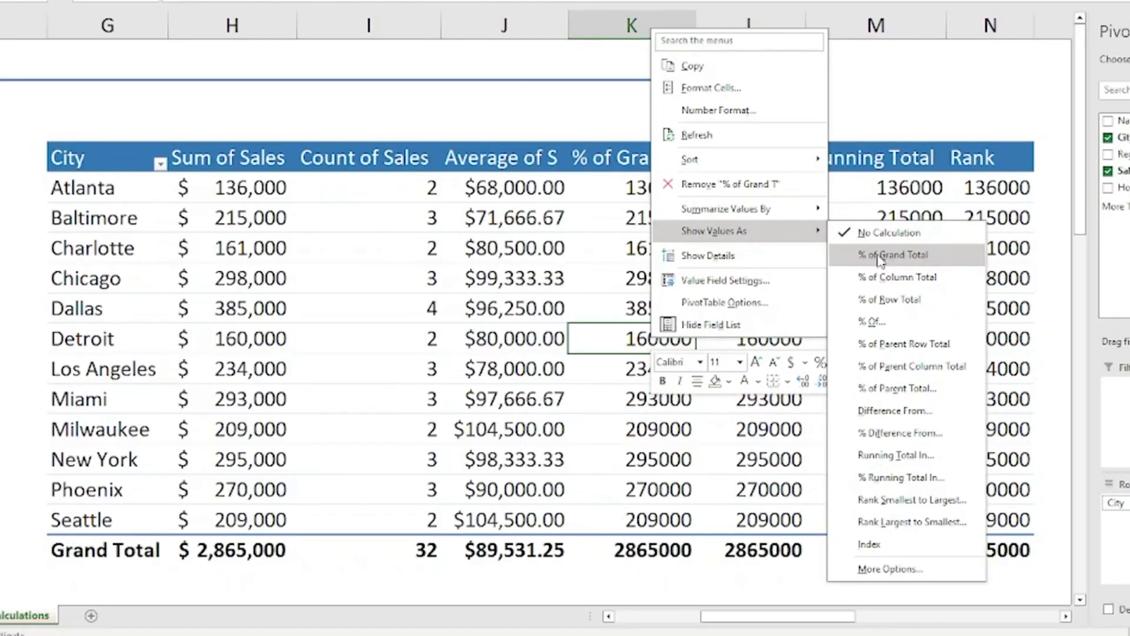
left_click(880, 259)
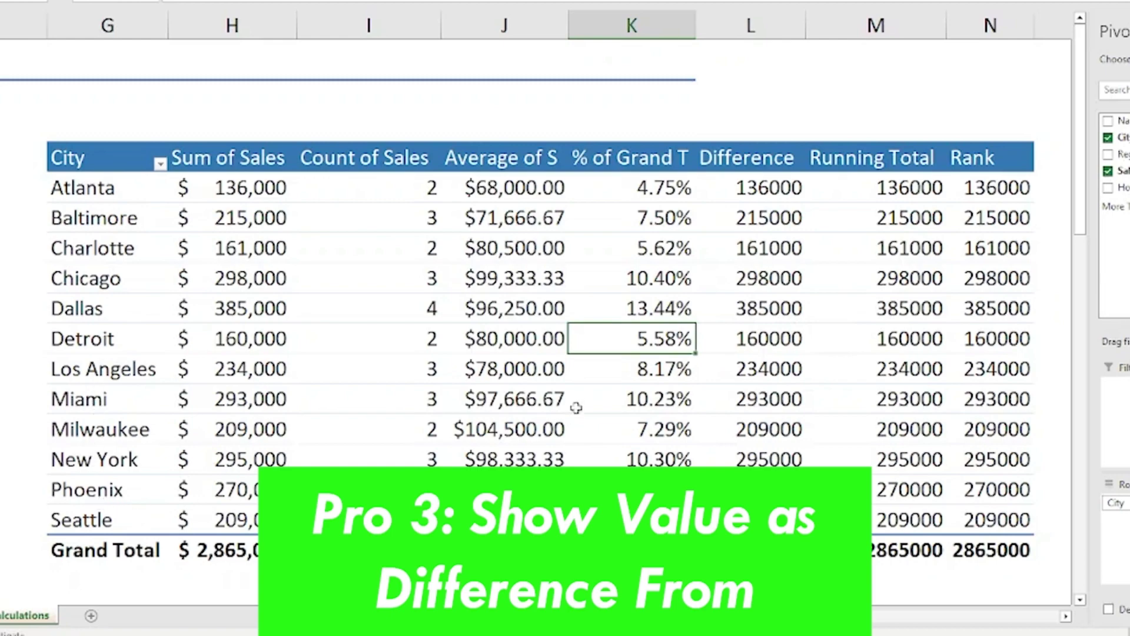
Show the Difference column's values as Difference From, with City as base field and (previous) as base item.
right_click(778, 281)
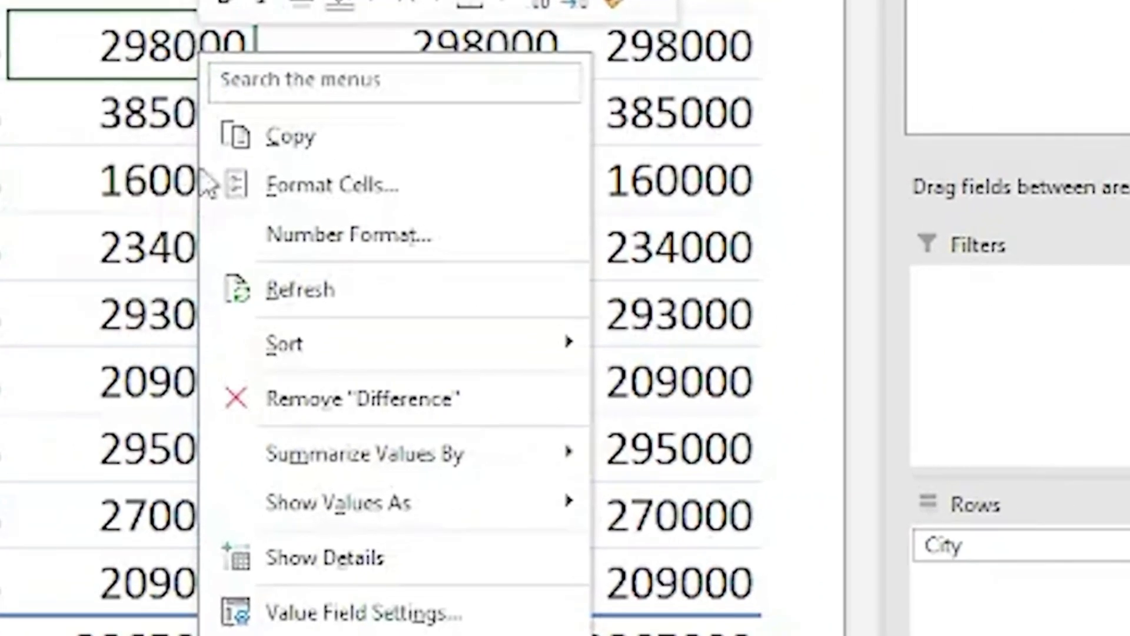
mouse_move(811, 490)
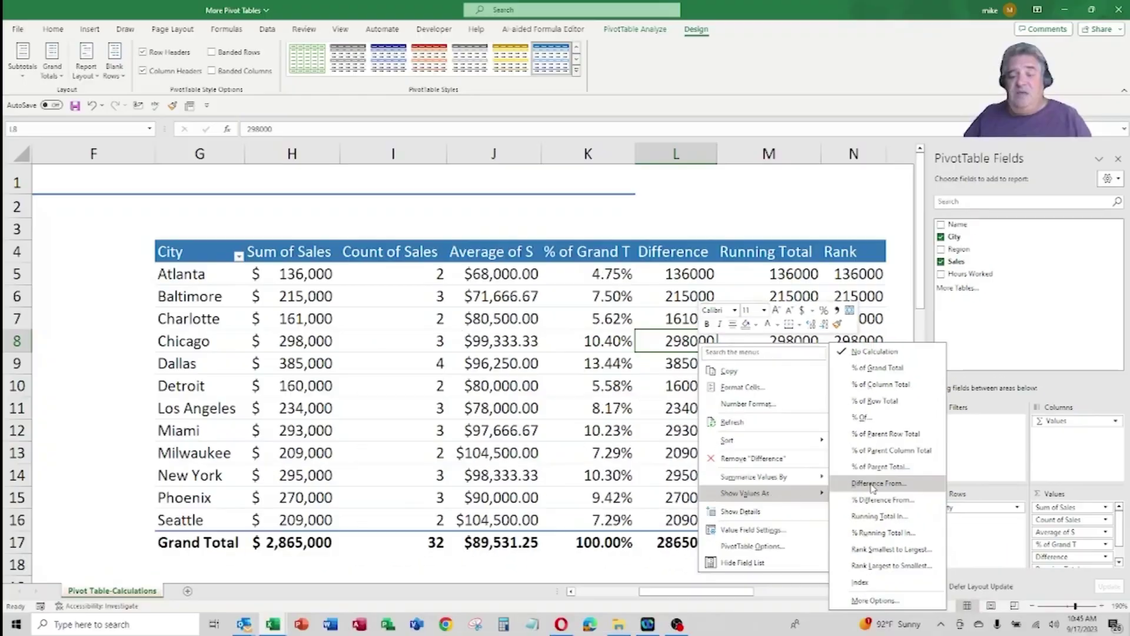
left_click(740, 473)
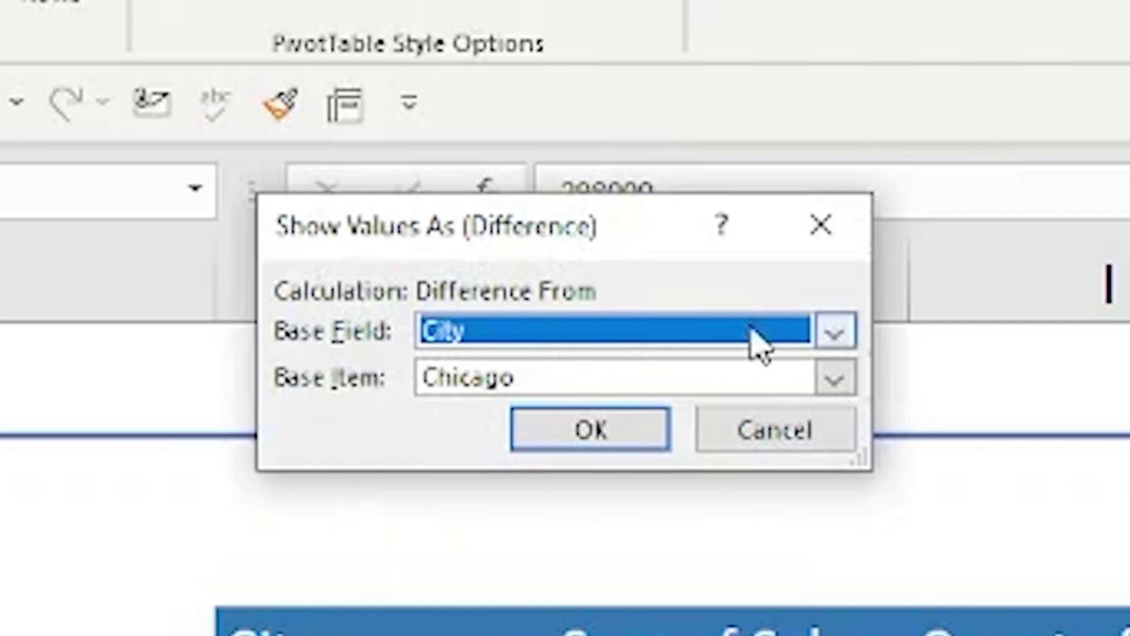
left_click(838, 384)
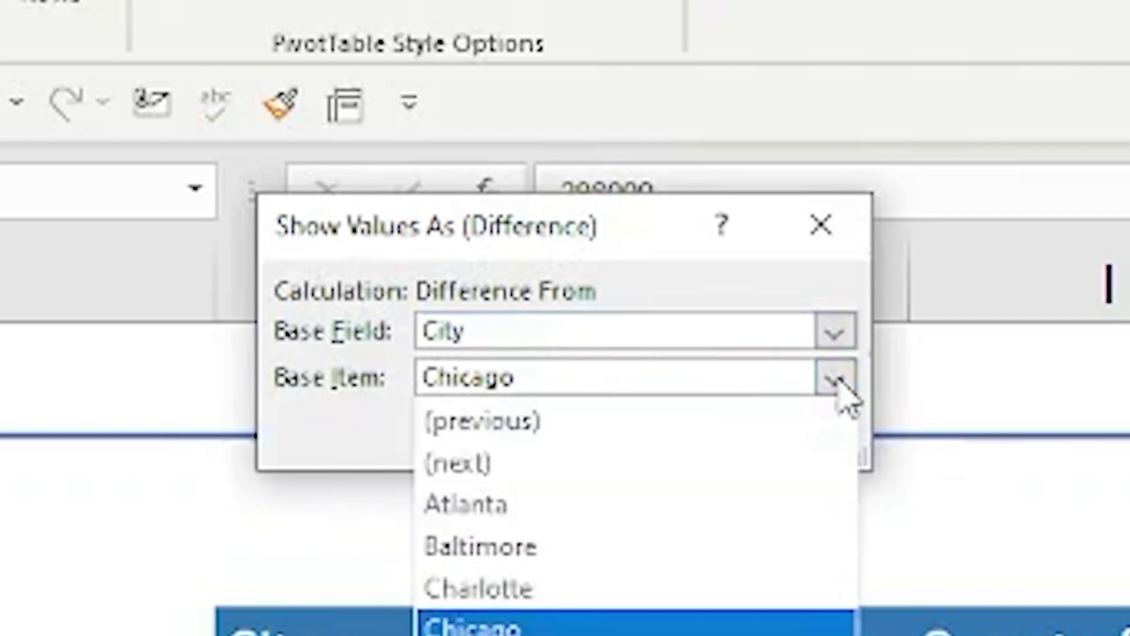
left_click(676, 446)
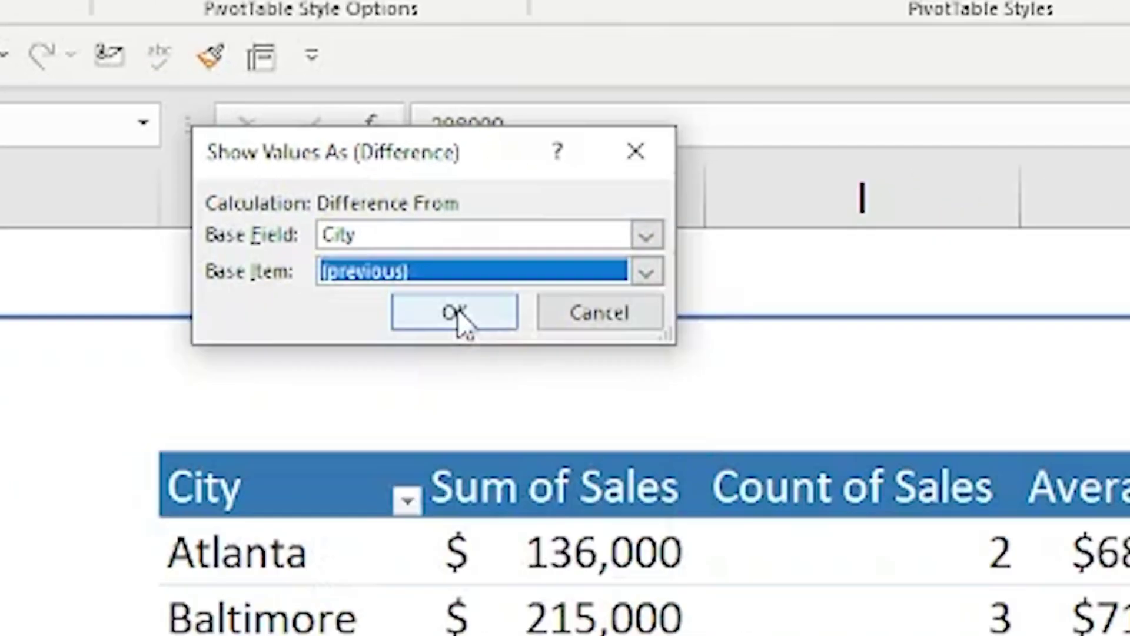
left_click(460, 312)
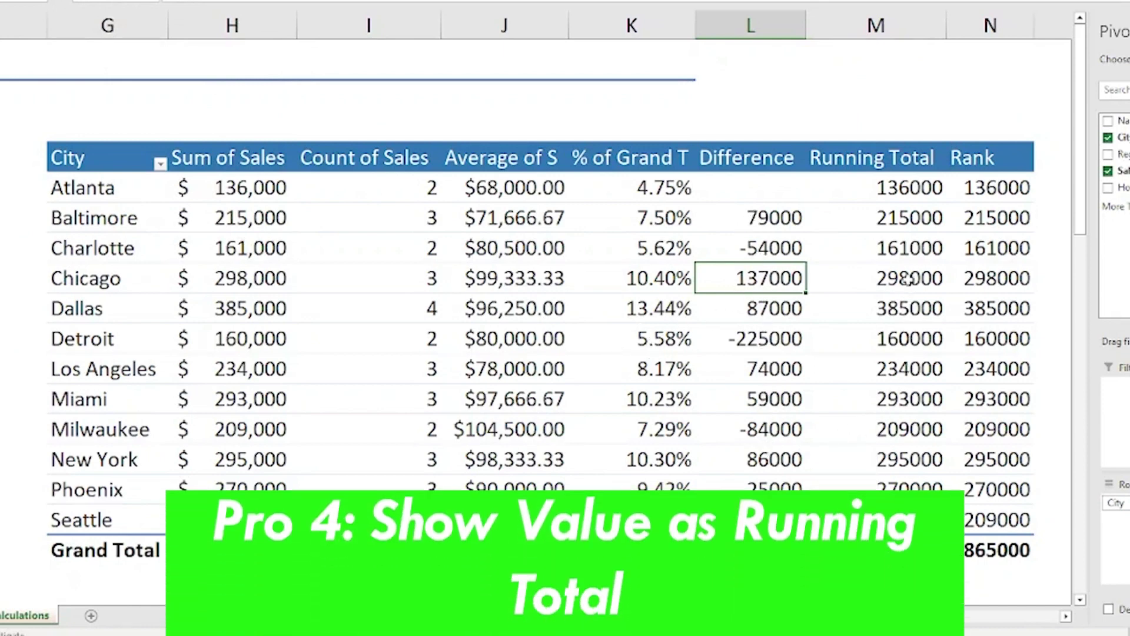
Show the Running Total column's values as Running Total In, with City as the base field.
mouse_move(914, 185)
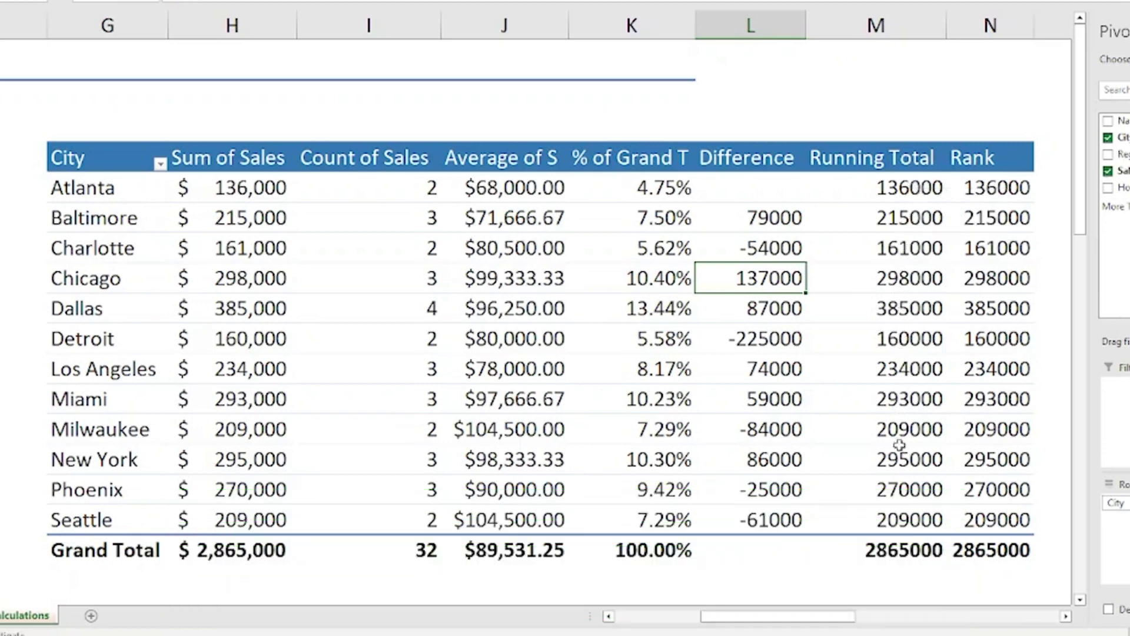
right_click(904, 285)
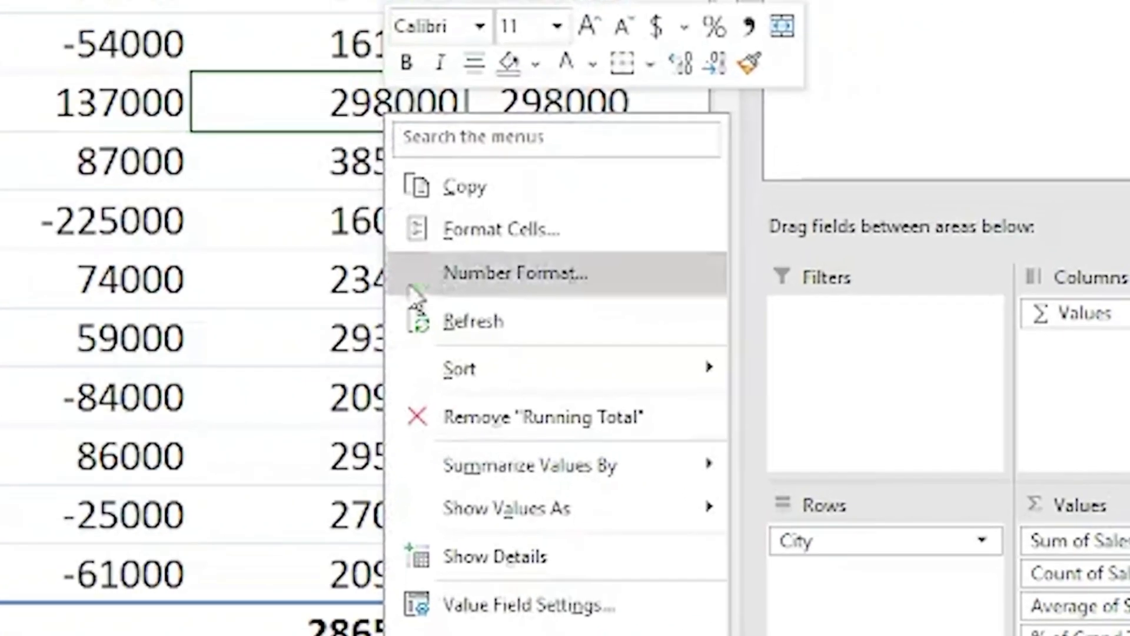
mouse_move(431, 510)
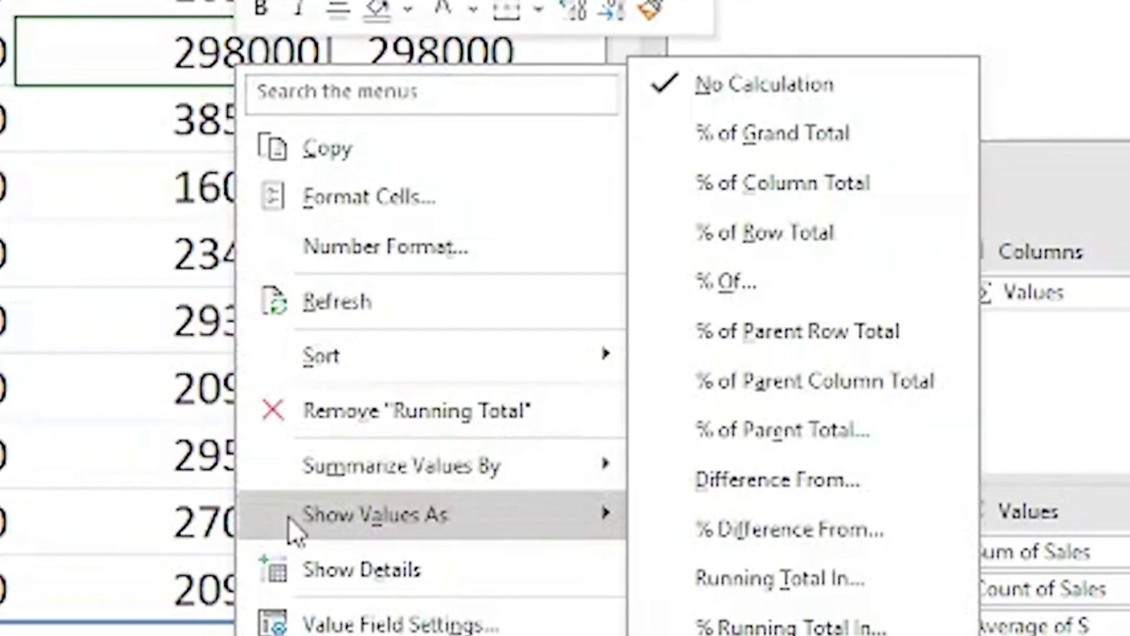
left_click(701, 577)
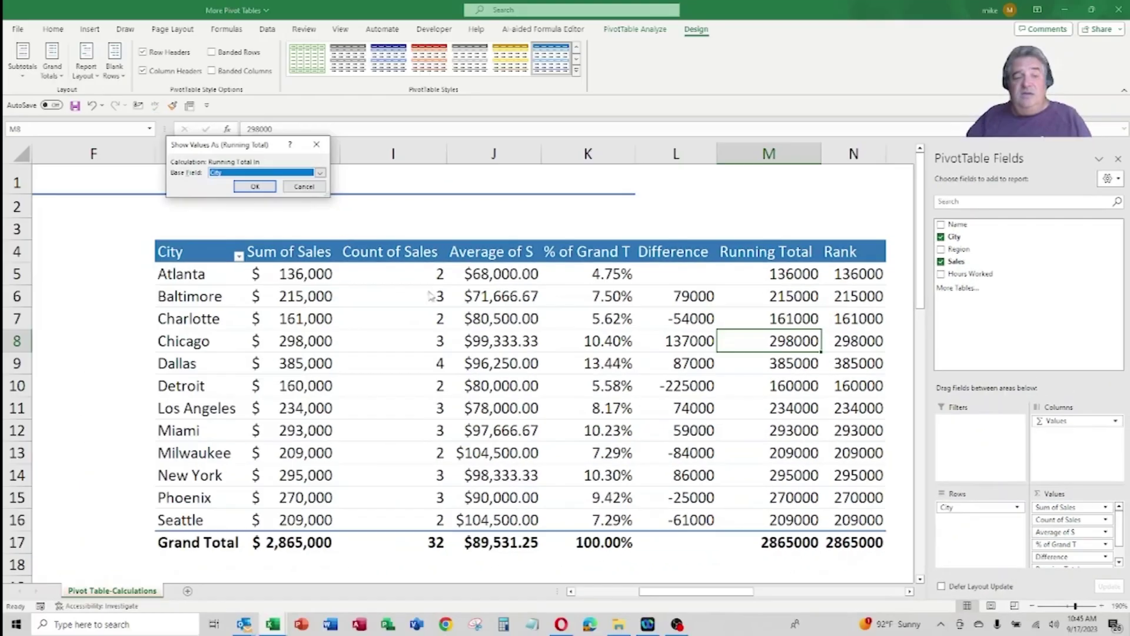
left_click(255, 187)
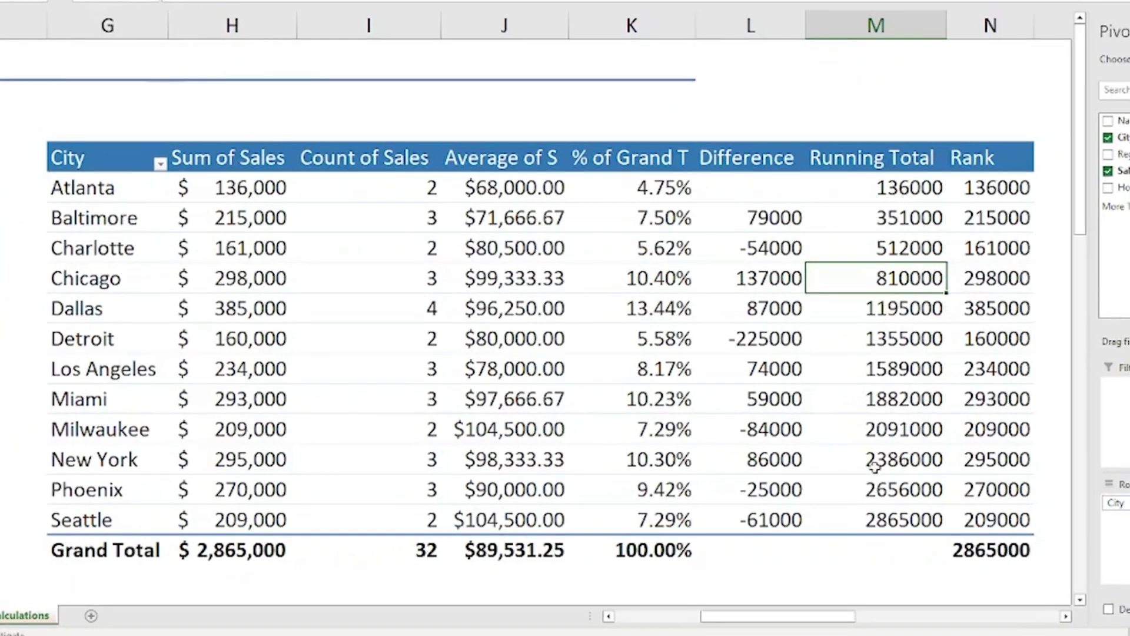
Show the Rank column's values as Rank Largest to Smallest, with City as the base field.
mouse_move(907, 400)
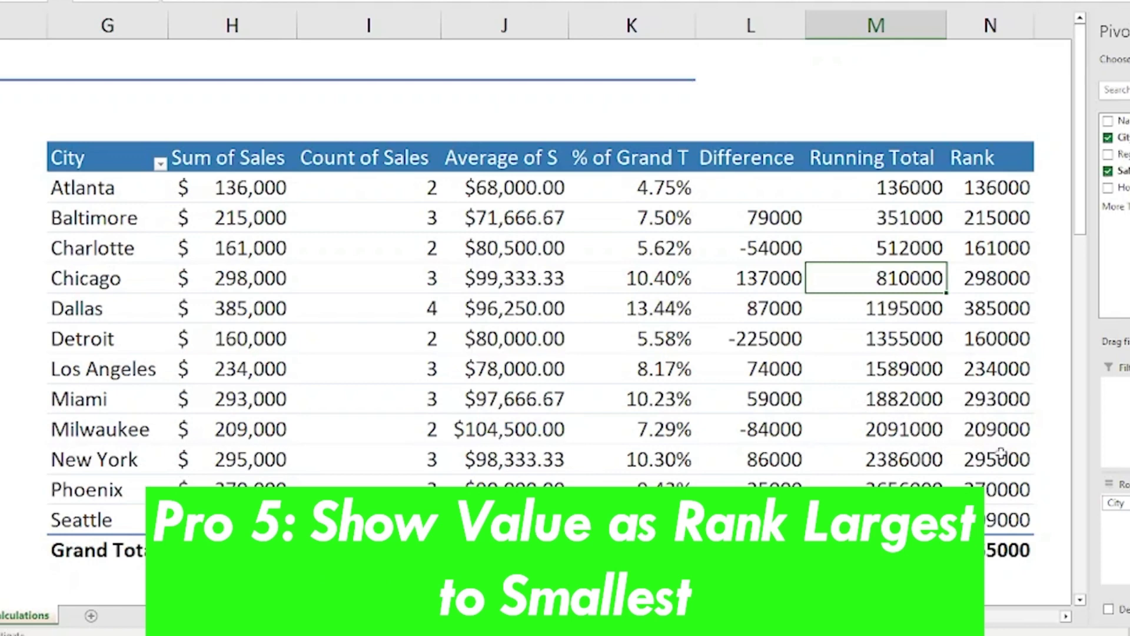
mouse_move(1001, 455)
right_click(997, 306)
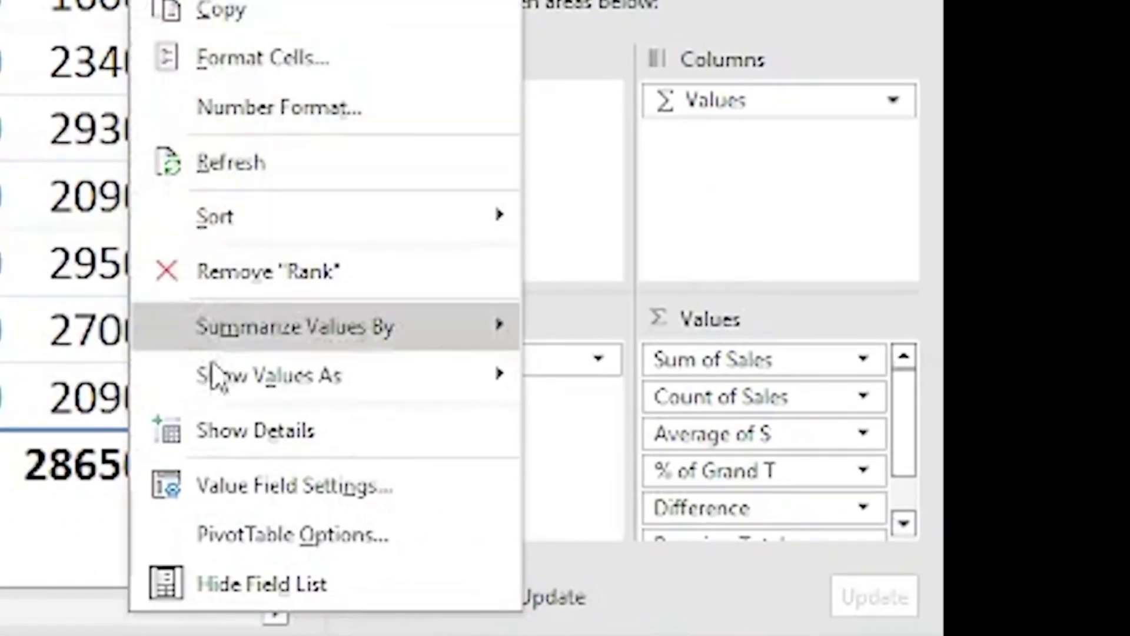
mouse_move(219, 379)
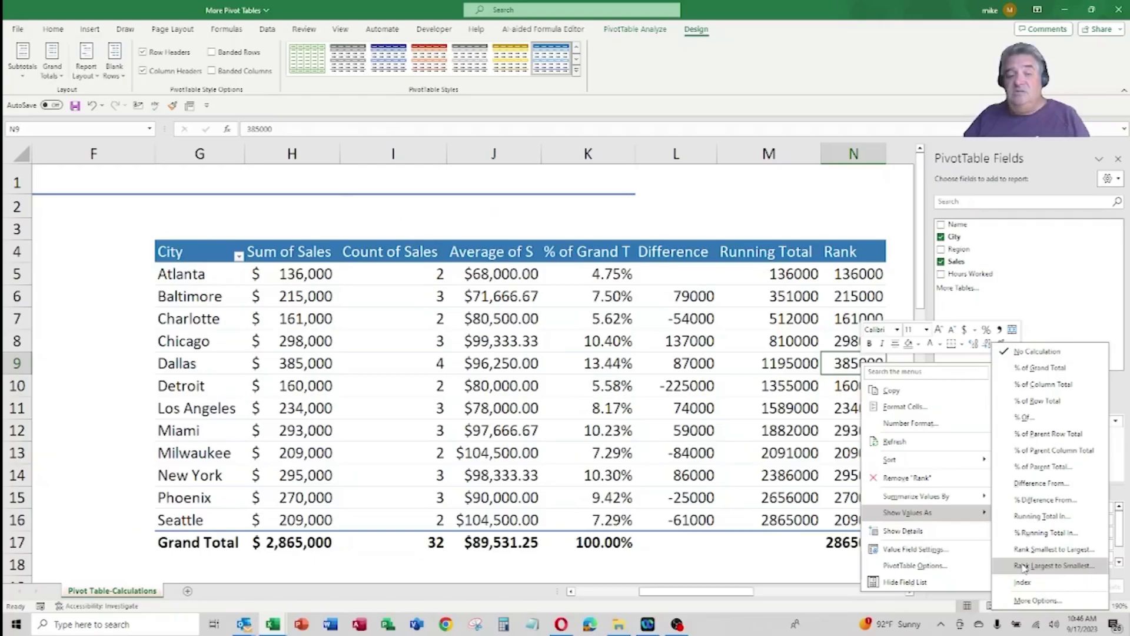
left_click(615, 539)
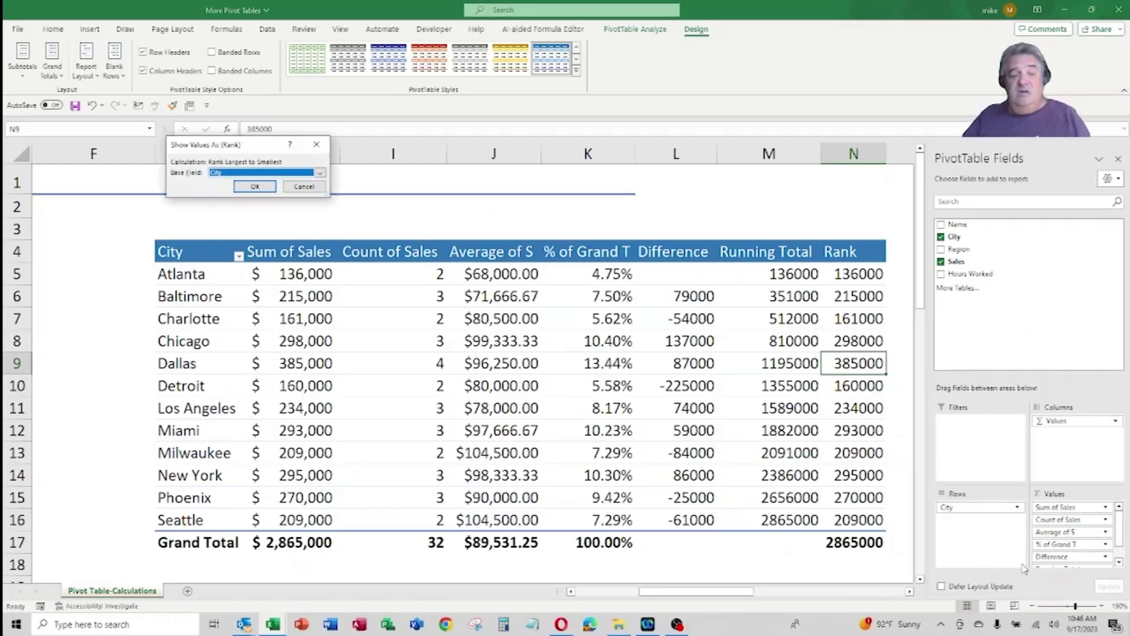
left_click(255, 185)
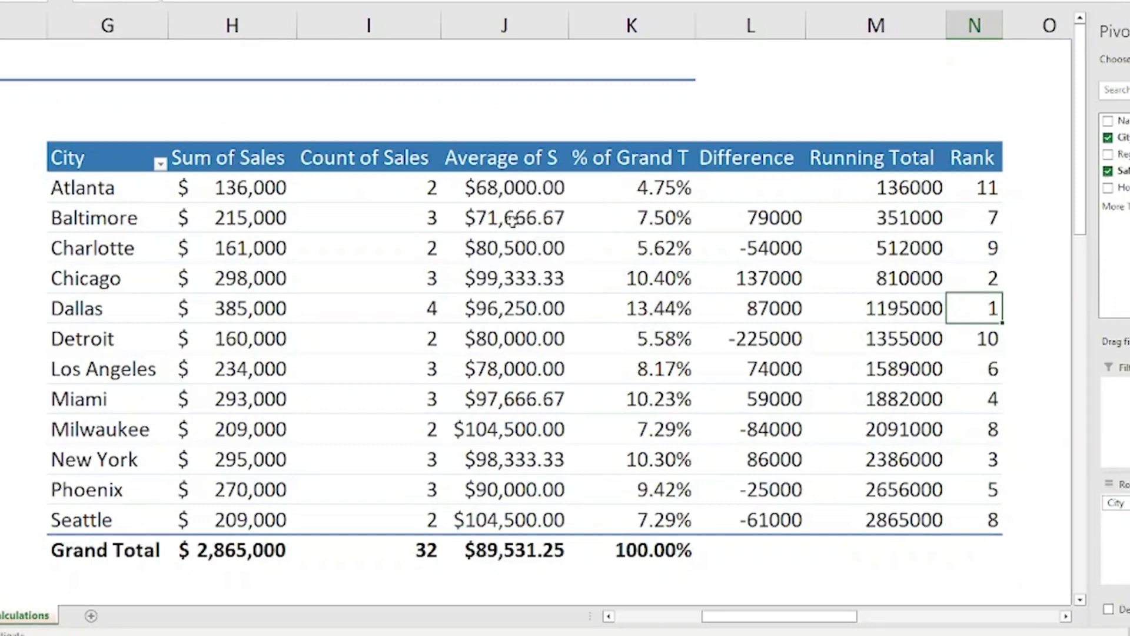
Summarize the values of the Rank column by Average instead of Sum.
right_click(991, 308)
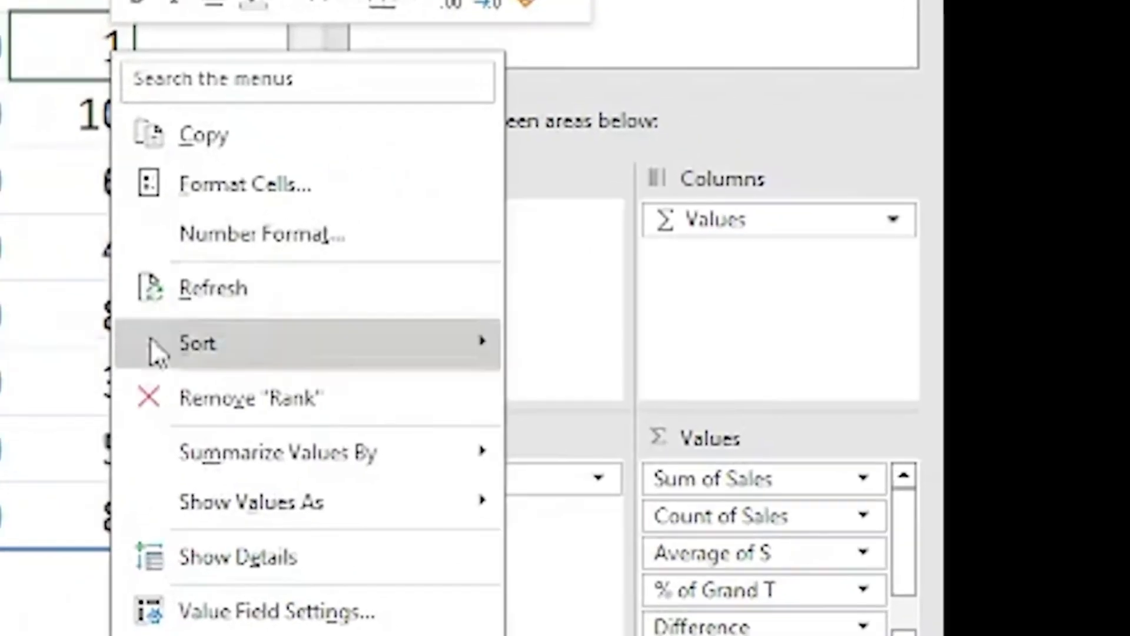
mouse_move(188, 443)
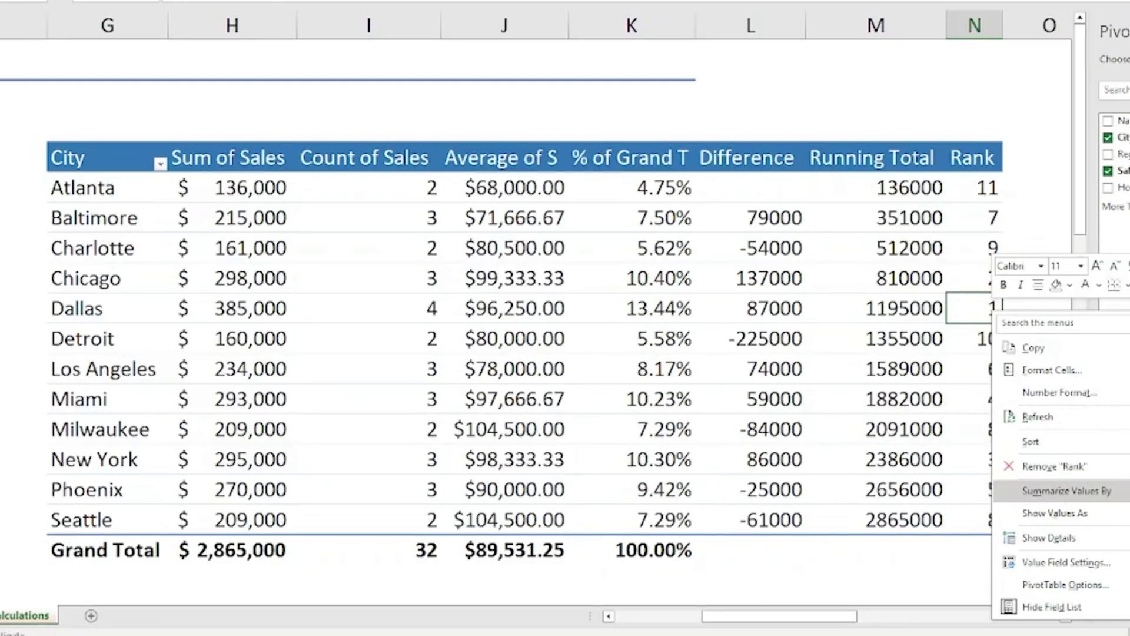
left_click(630, 502)
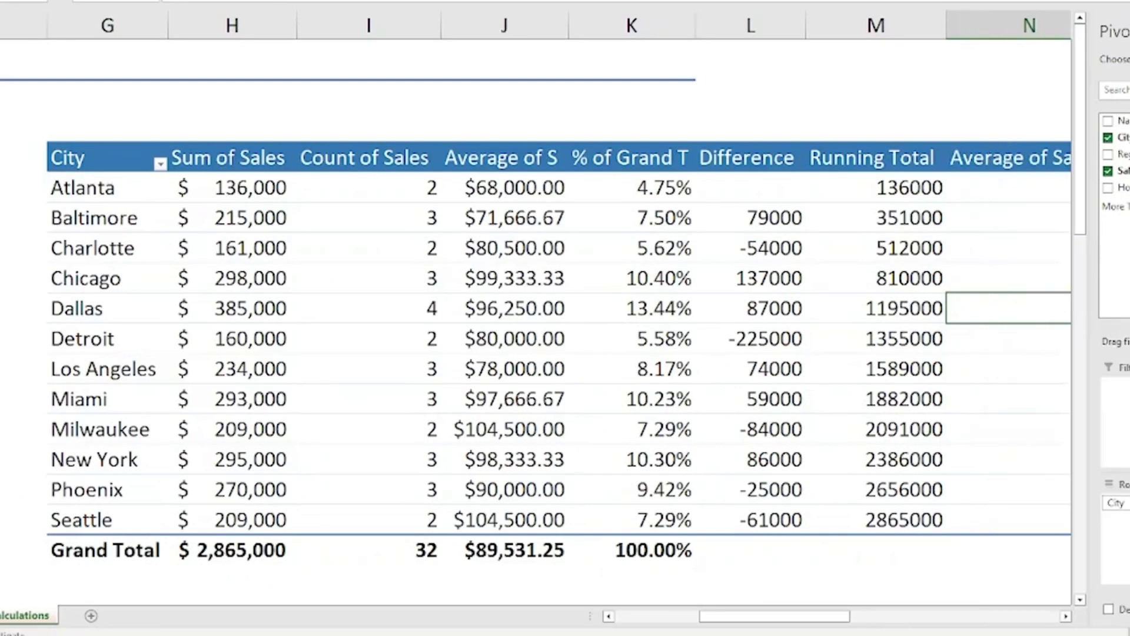
left_click(1065, 615)
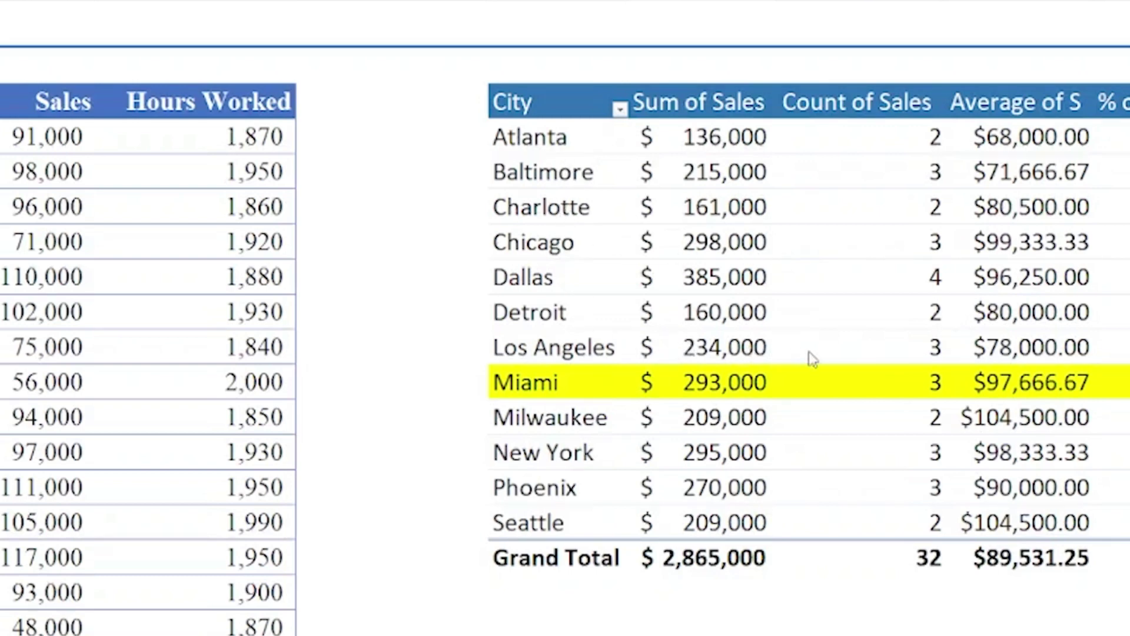
Try to sort the pivot table's cities by Sum of Sales from largest to smallest.
left_click(703, 312)
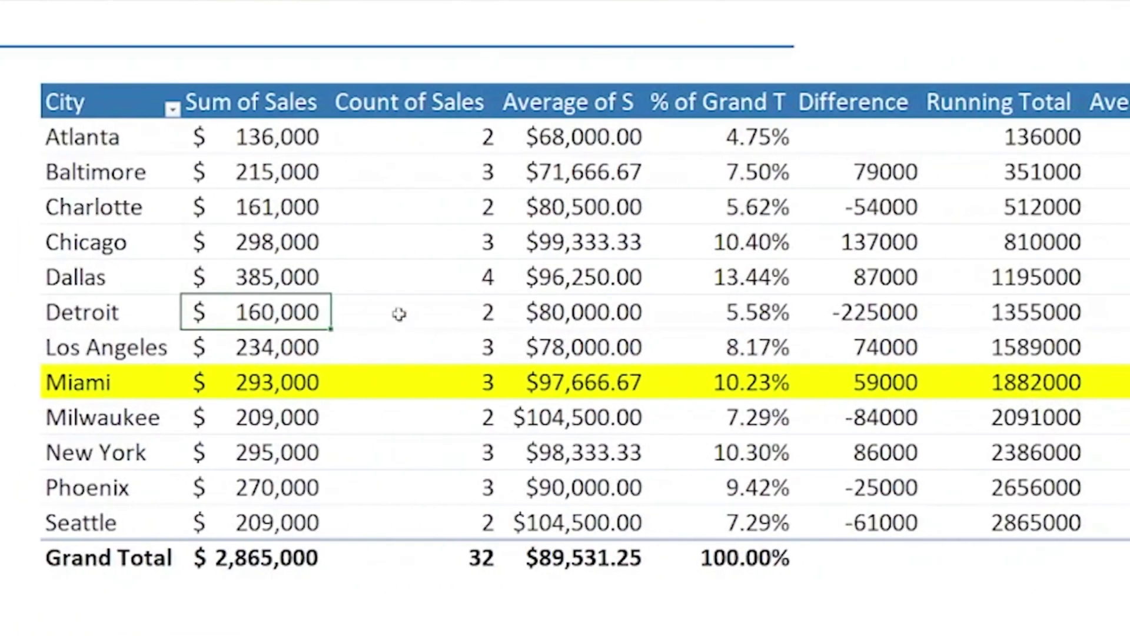
right_click(265, 207)
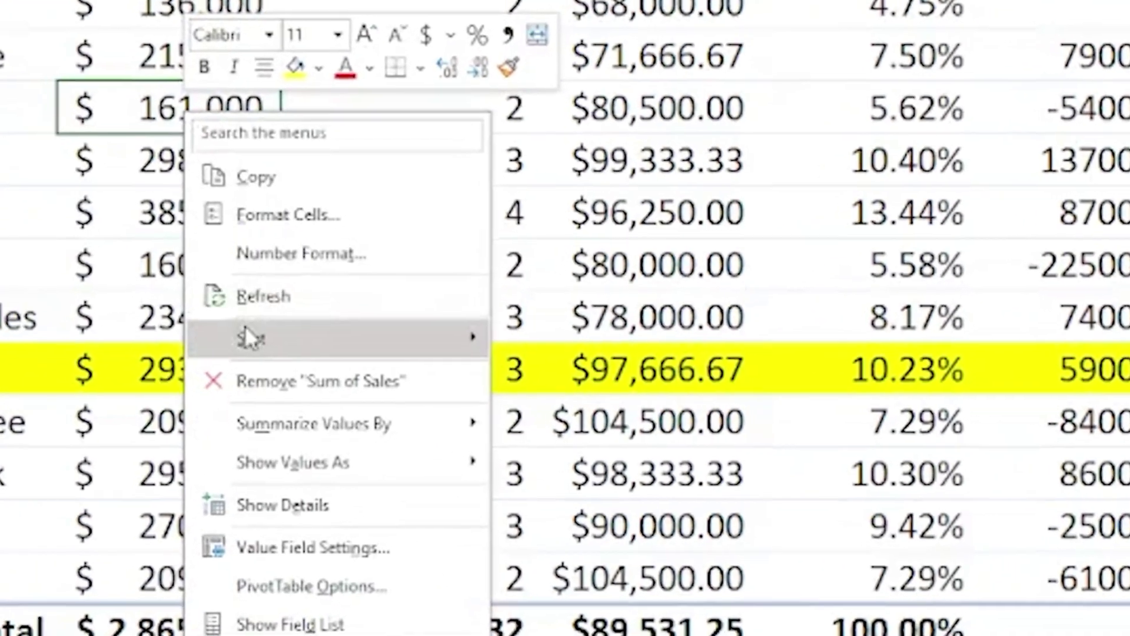
mouse_move(247, 336)
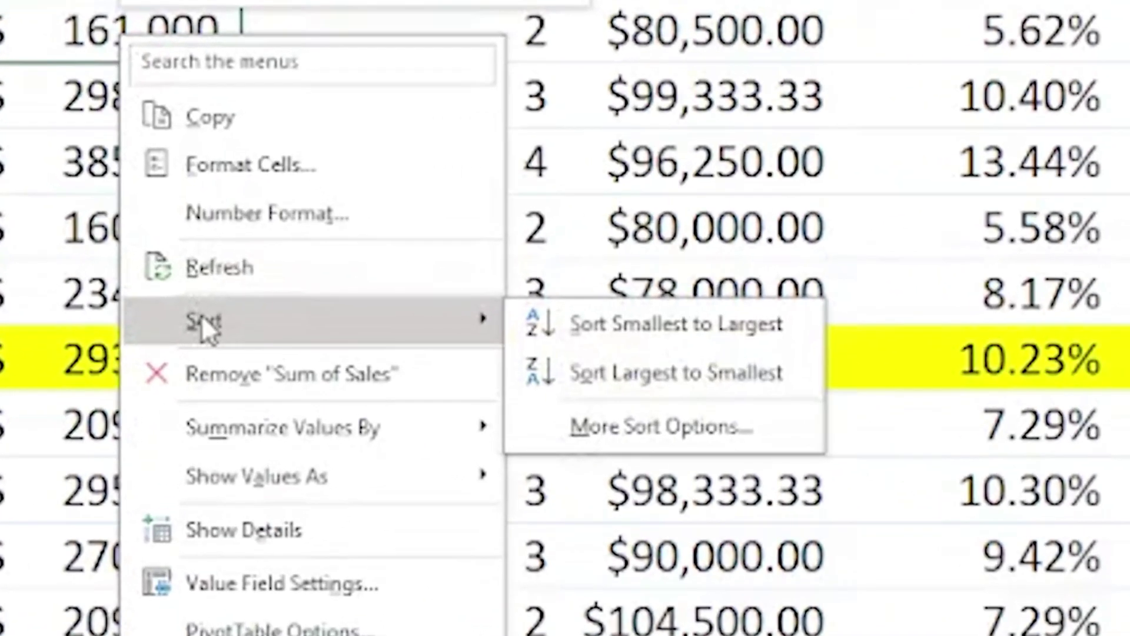
left_click(630, 370)
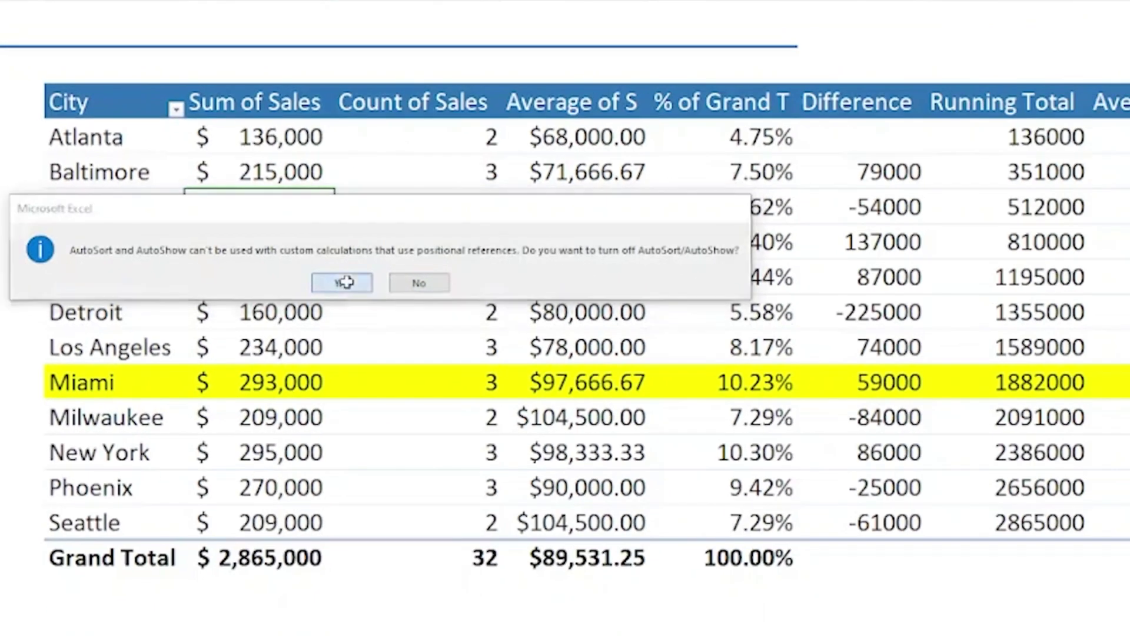
left_click(514, 376)
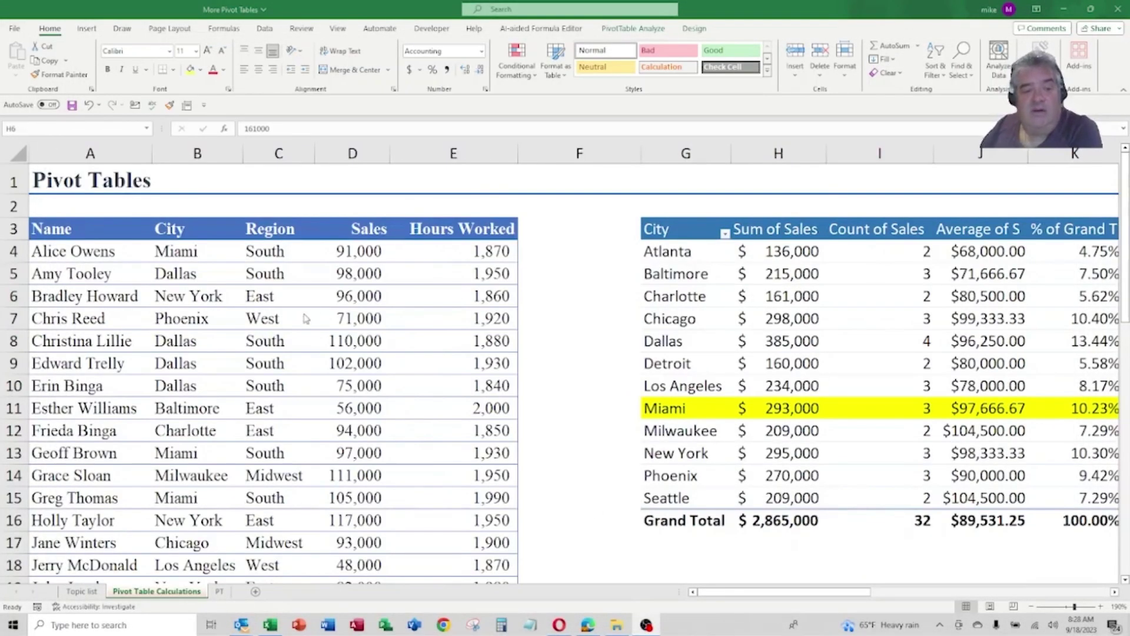
Change the Sales value in cell D4 of the source data to 191000.
left_click(348, 250)
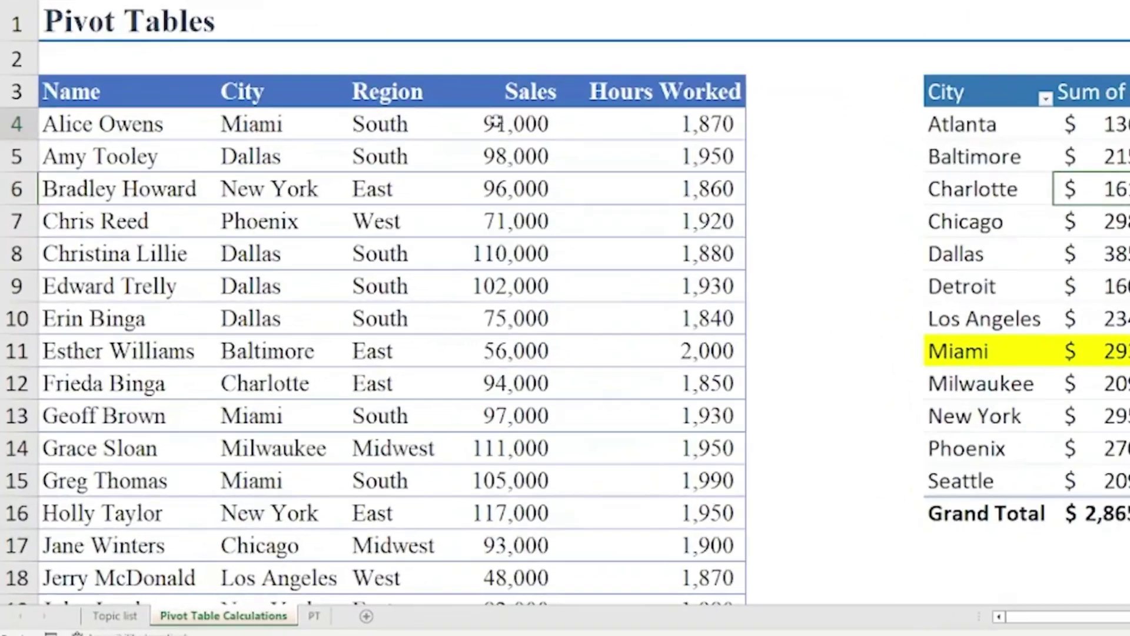
left_click(348, 250)
double_click(530, 88)
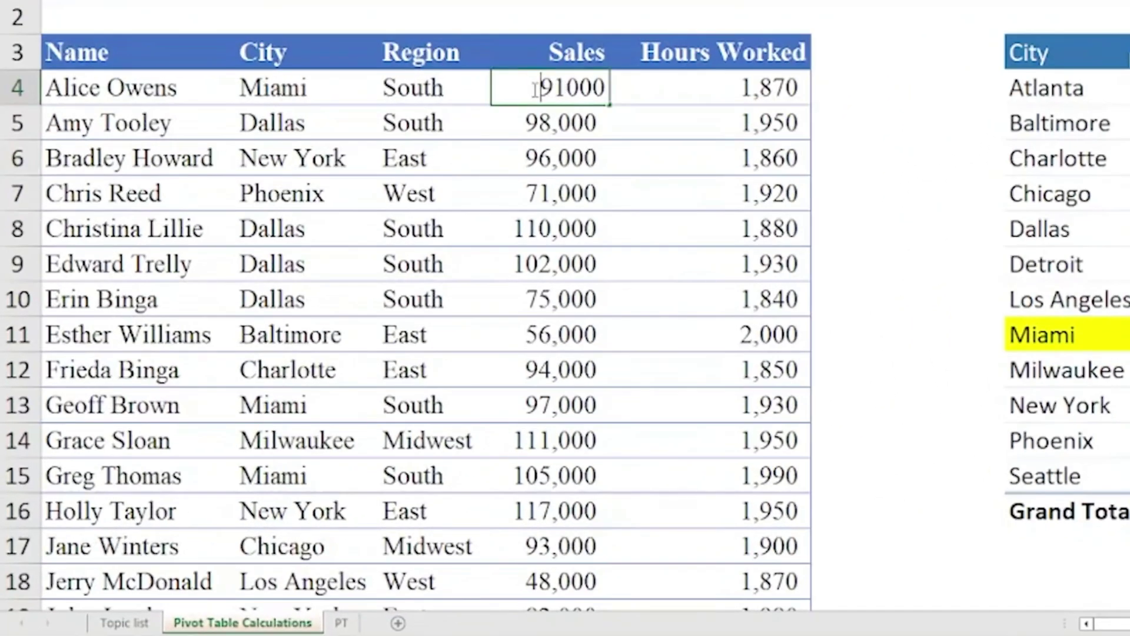
type("1")
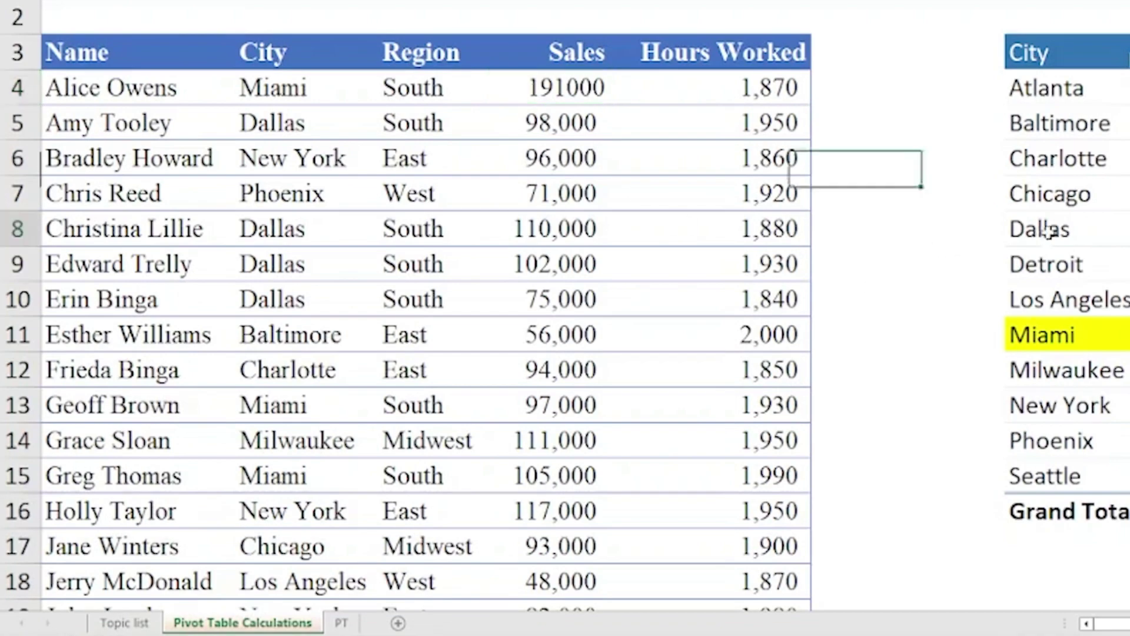
left_click(1043, 230)
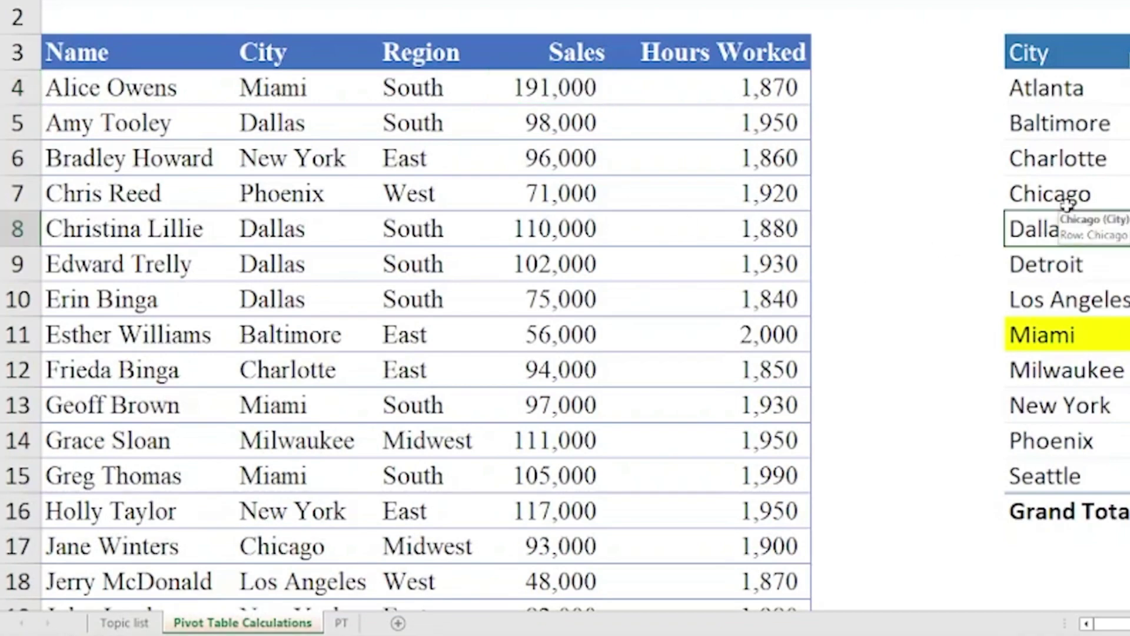
Refresh the pivot table from its Sum of Sales column so it picks up the edited source data.
scroll(1067, 203, "right", 5)
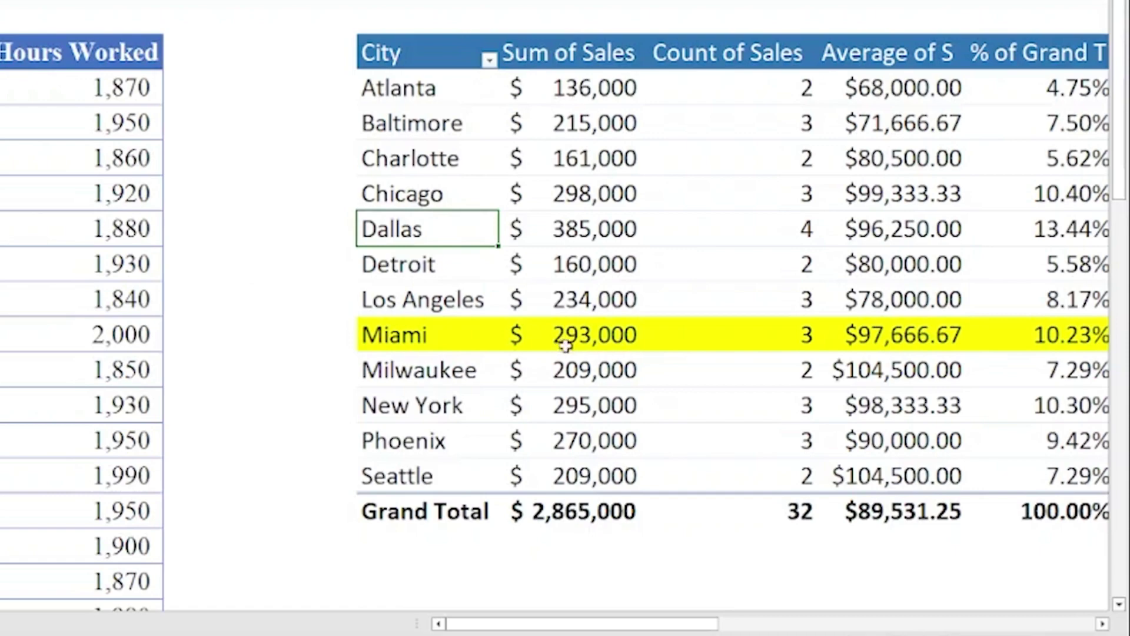
right_click(573, 272)
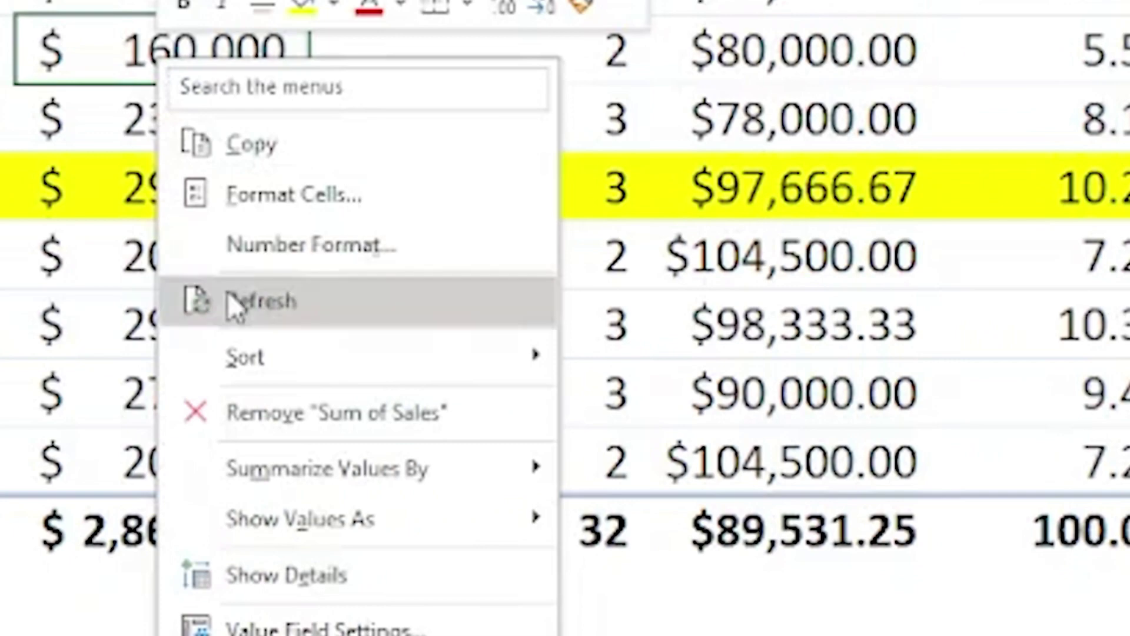
left_click(618, 393)
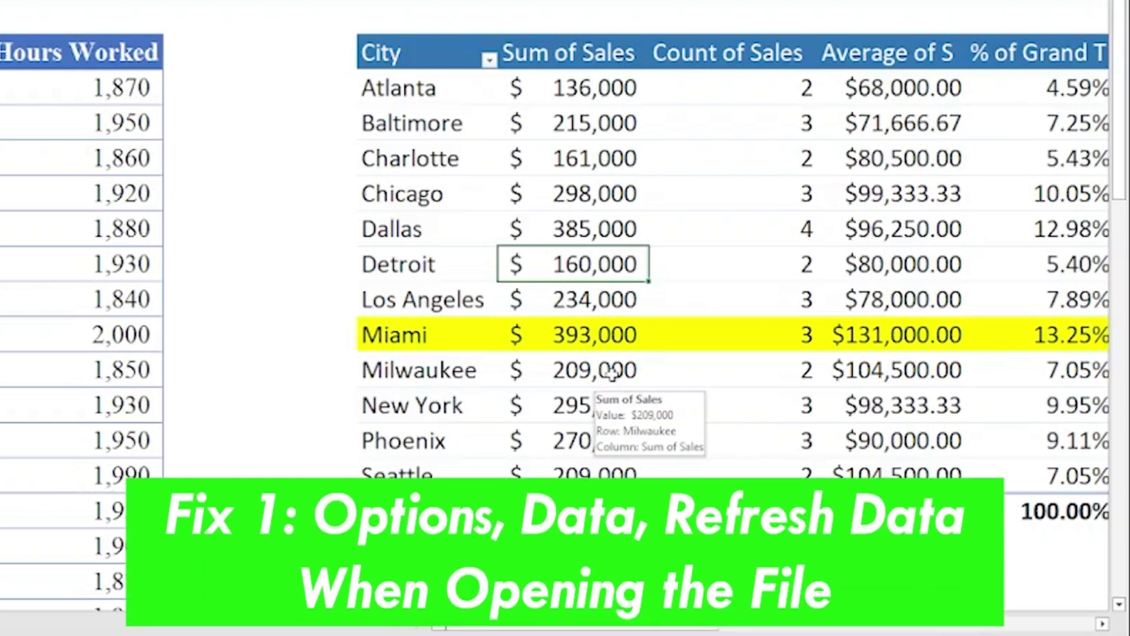
Ensure "Refresh data when opening the file" is enabled in the pivot table's data options and apply them.
right_click(605, 229)
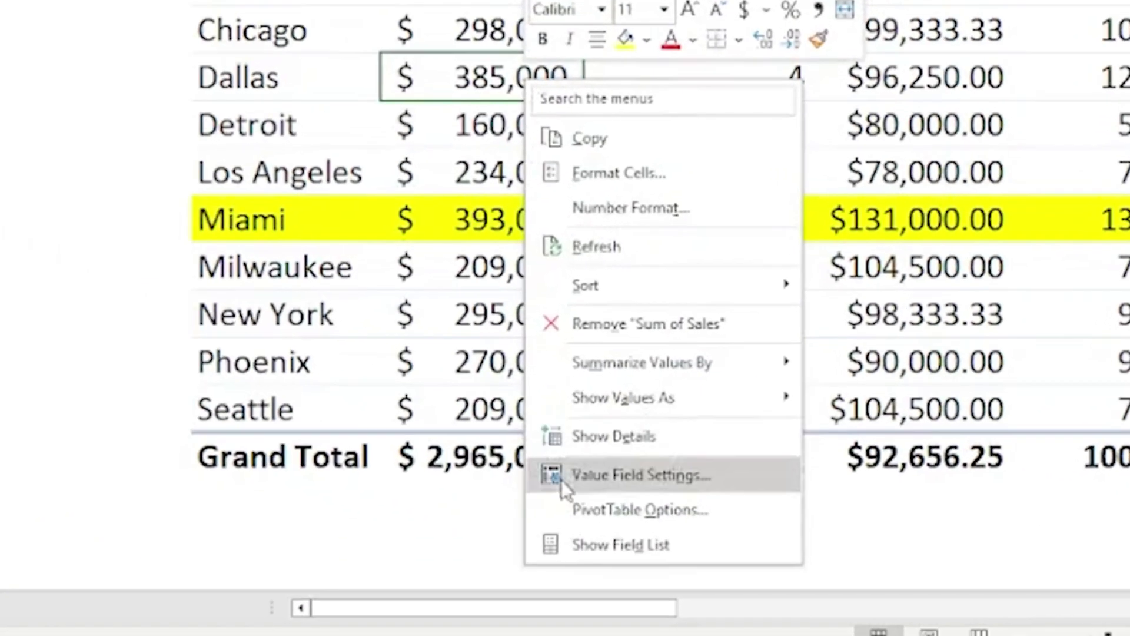
left_click(563, 512)
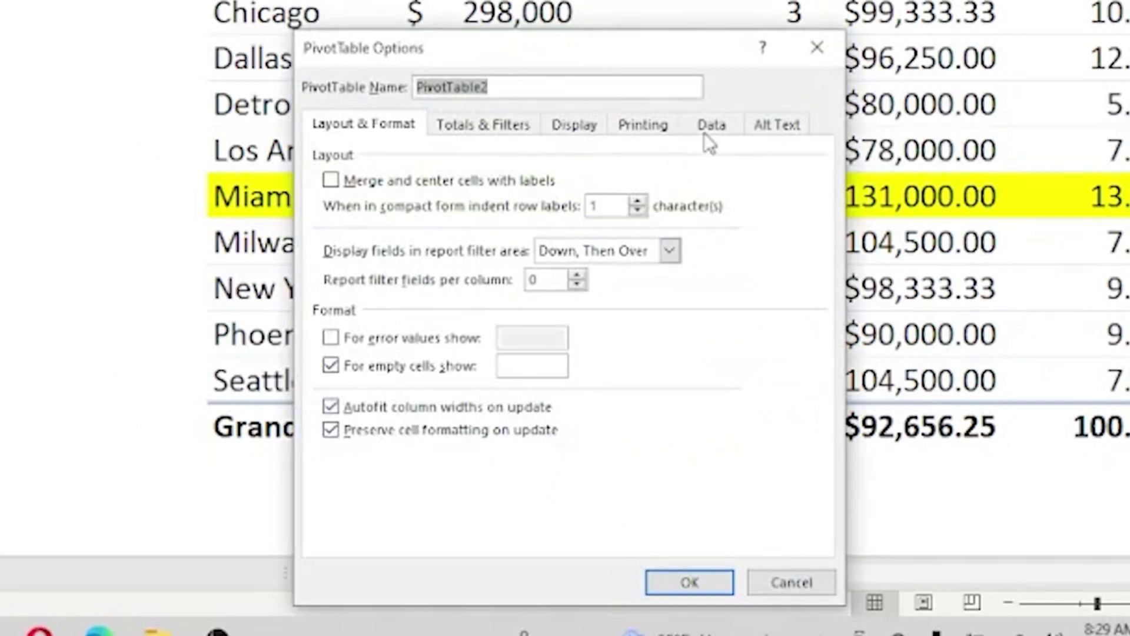
left_click(709, 129)
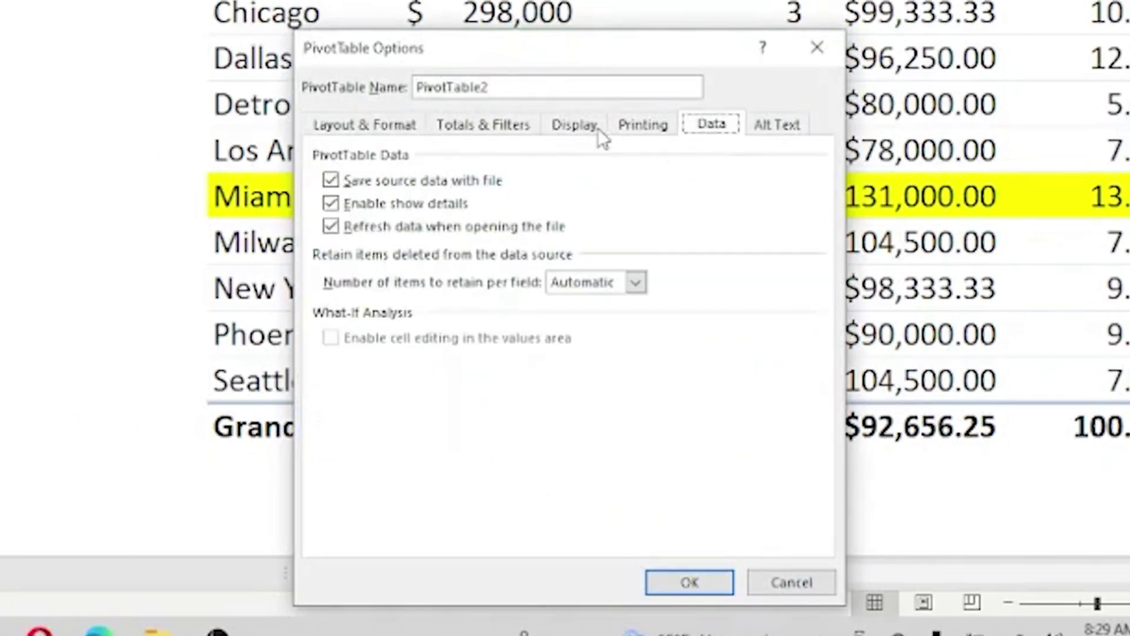
left_click(330, 227)
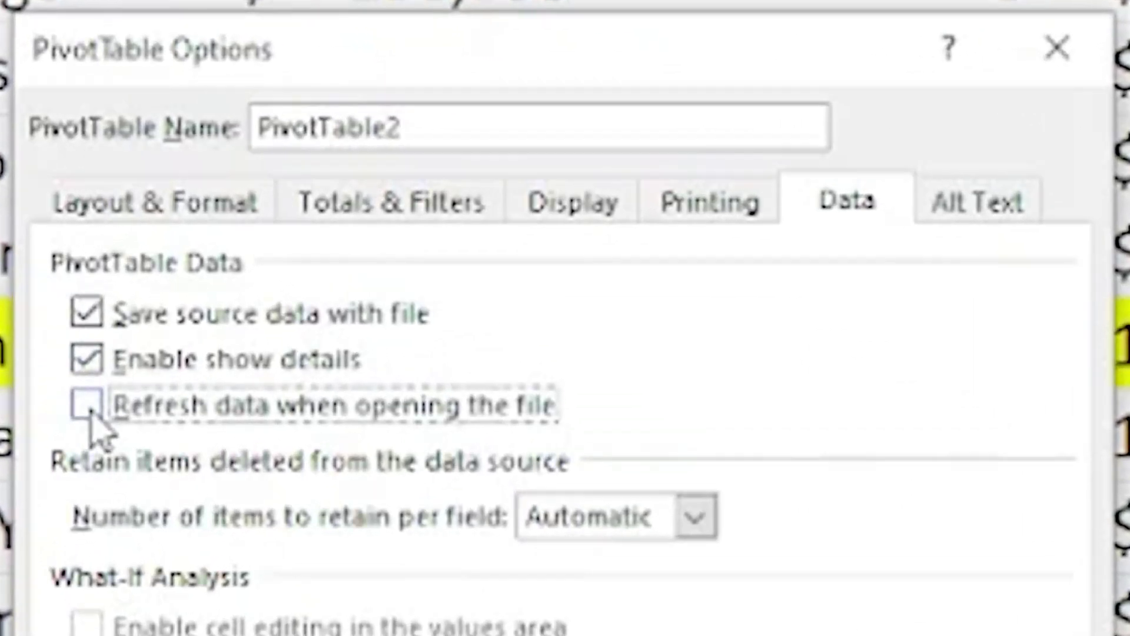
left_click(89, 410)
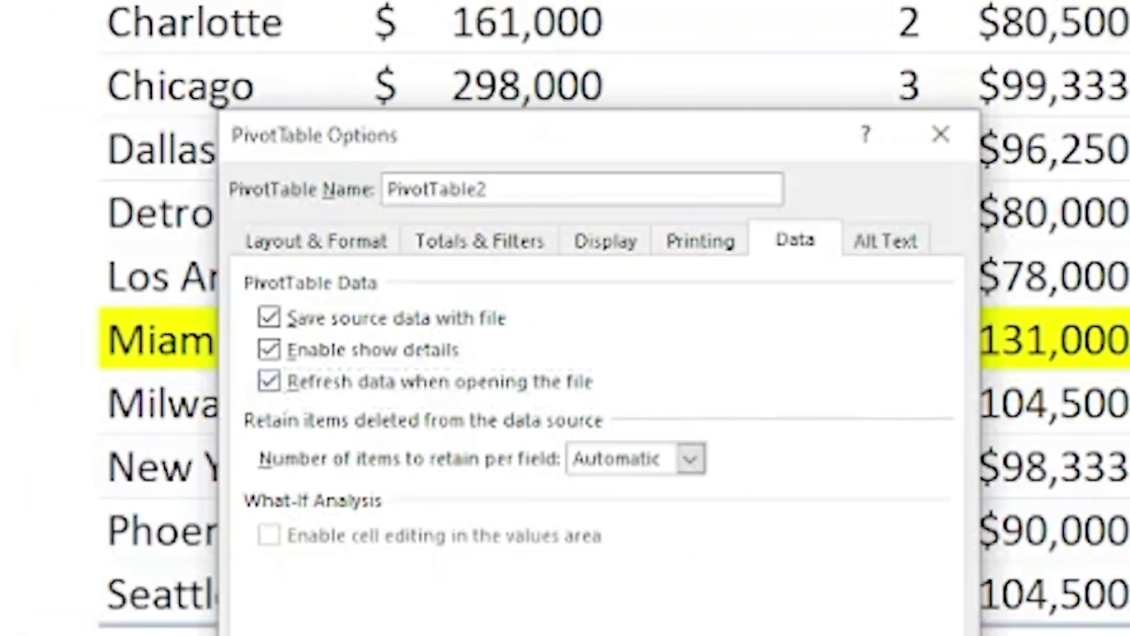
left_click(693, 628)
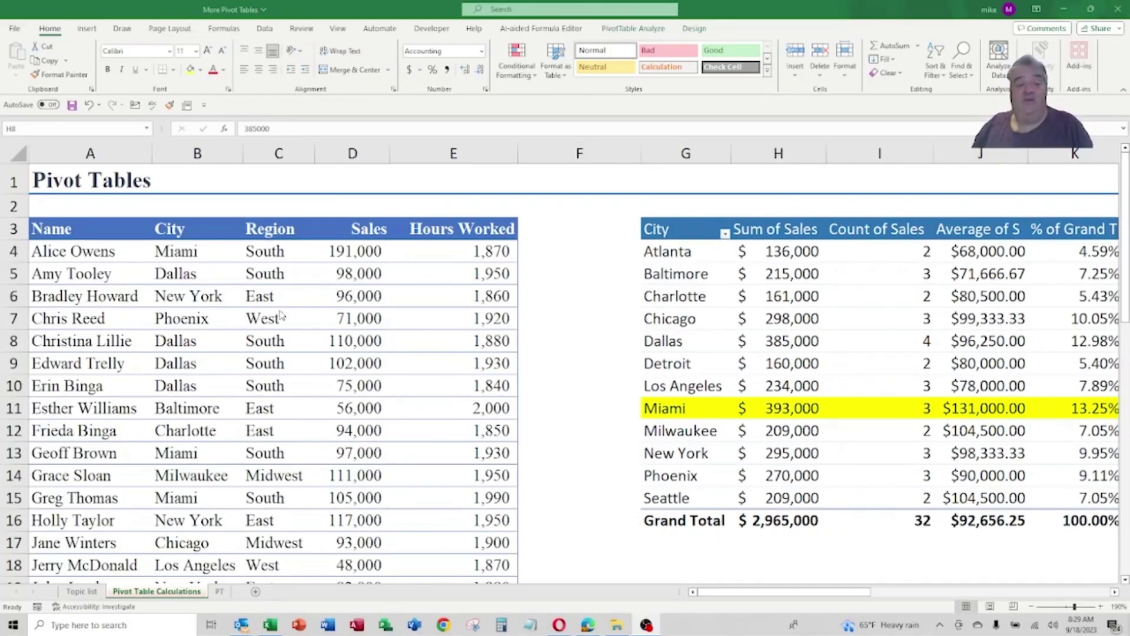
Check the pivot table's source range in the Change PivotTable Data Source settings, leave them without changes and return to the source table.
left_click(229, 345)
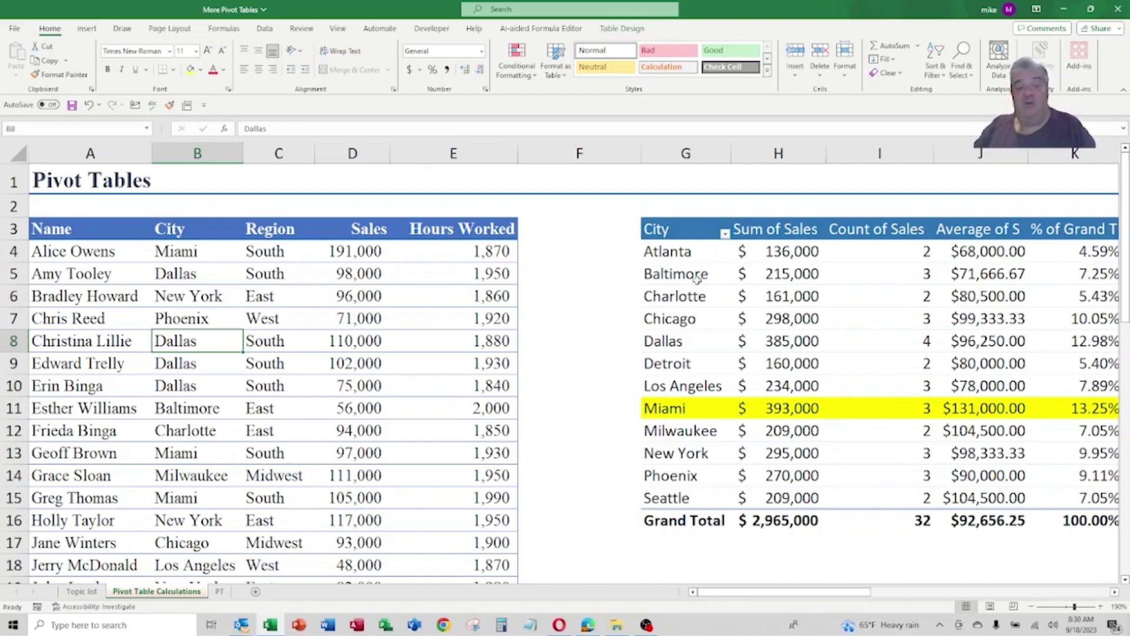
left_click(754, 315)
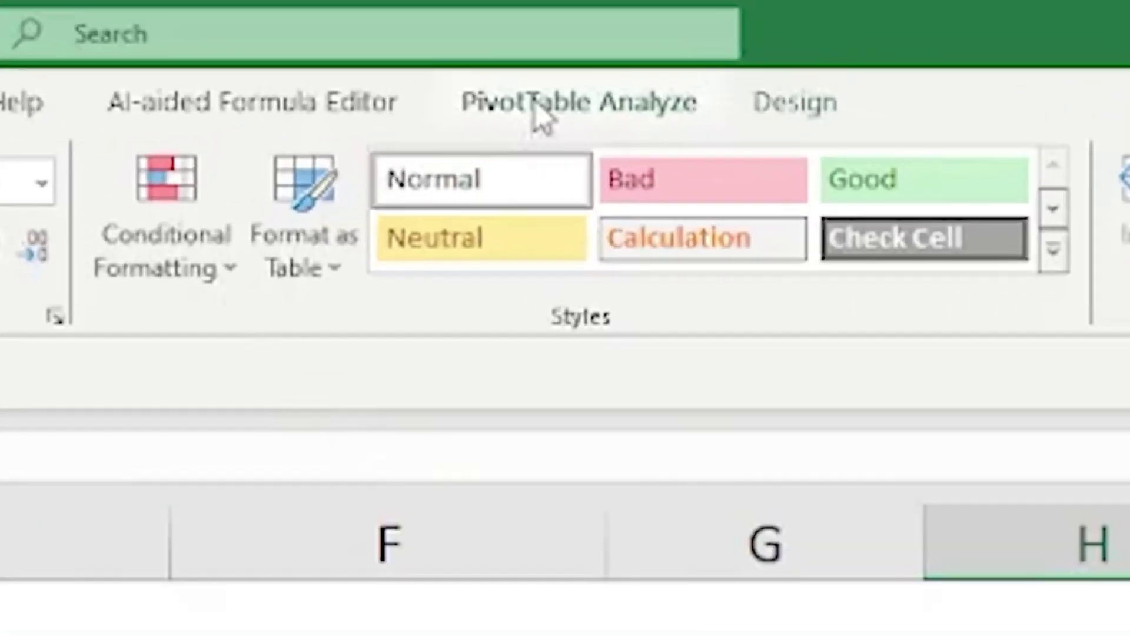
left_click(620, 29)
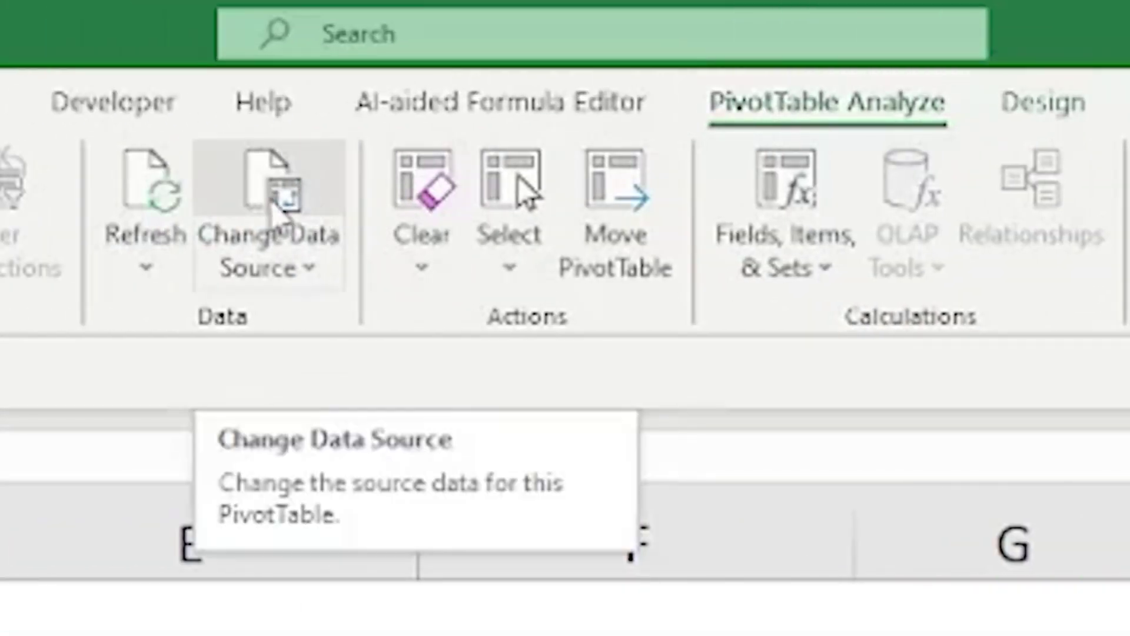
left_click(274, 241)
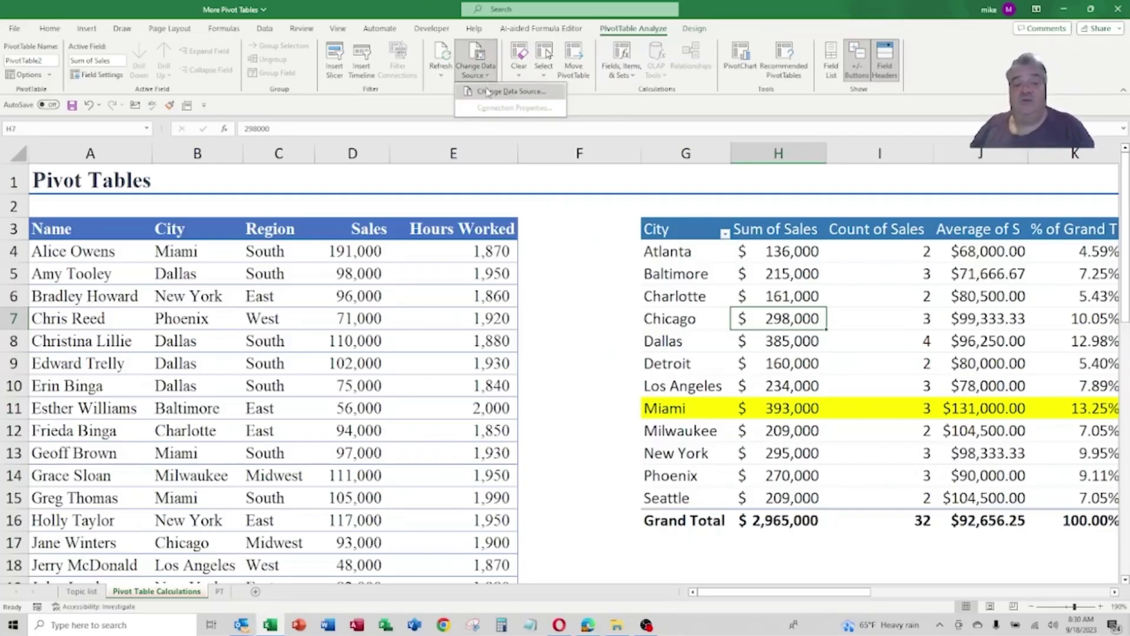
left_click(487, 91)
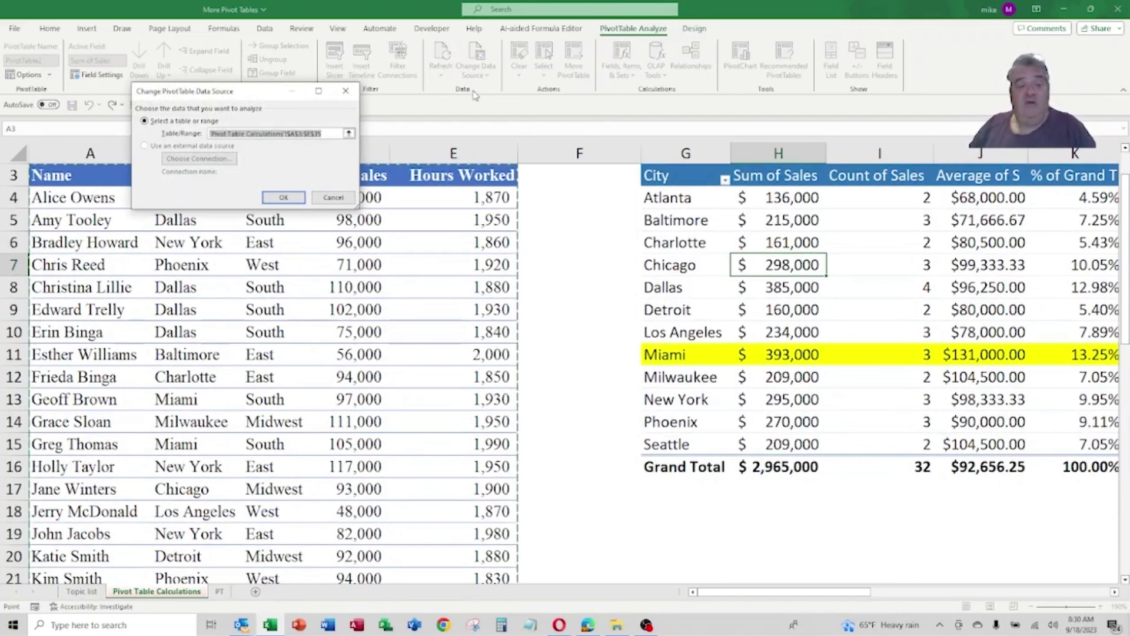
left_click(328, 198)
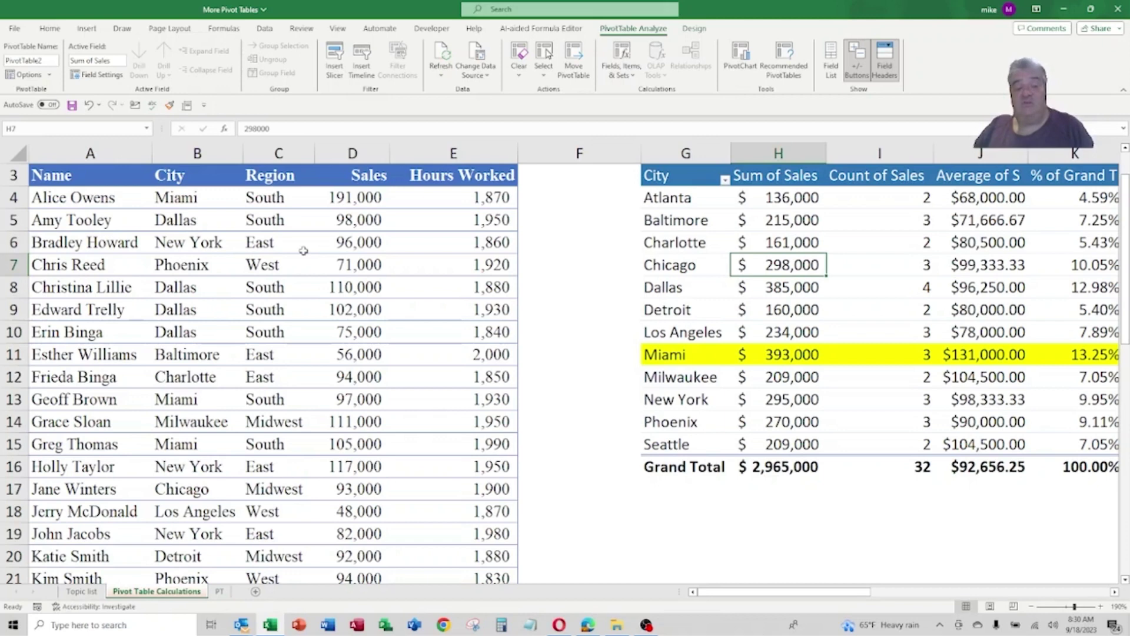
left_click(303, 250)
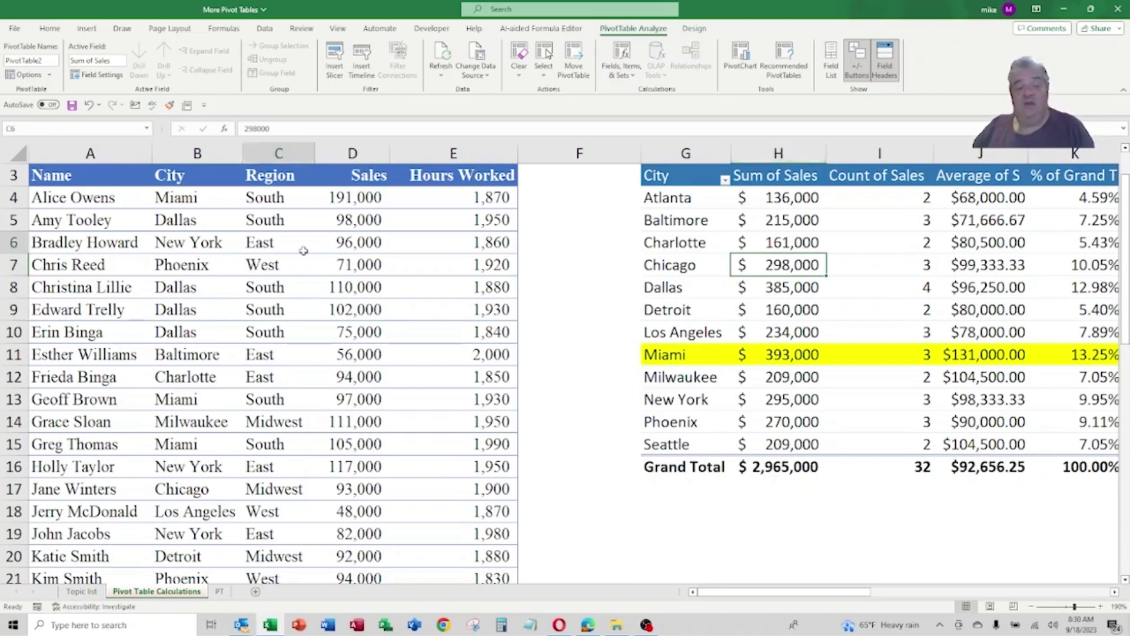